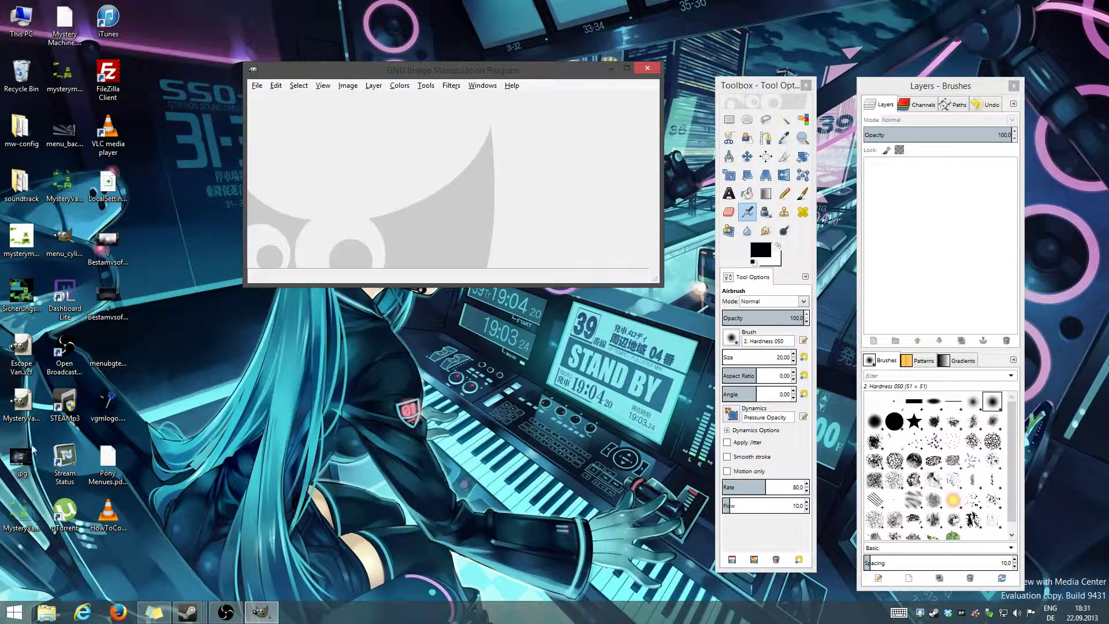
Open the desktop .jpg of the HORNED BEAST, THE horned mask in GIMP and position its window
drag(20, 459, 578, 177)
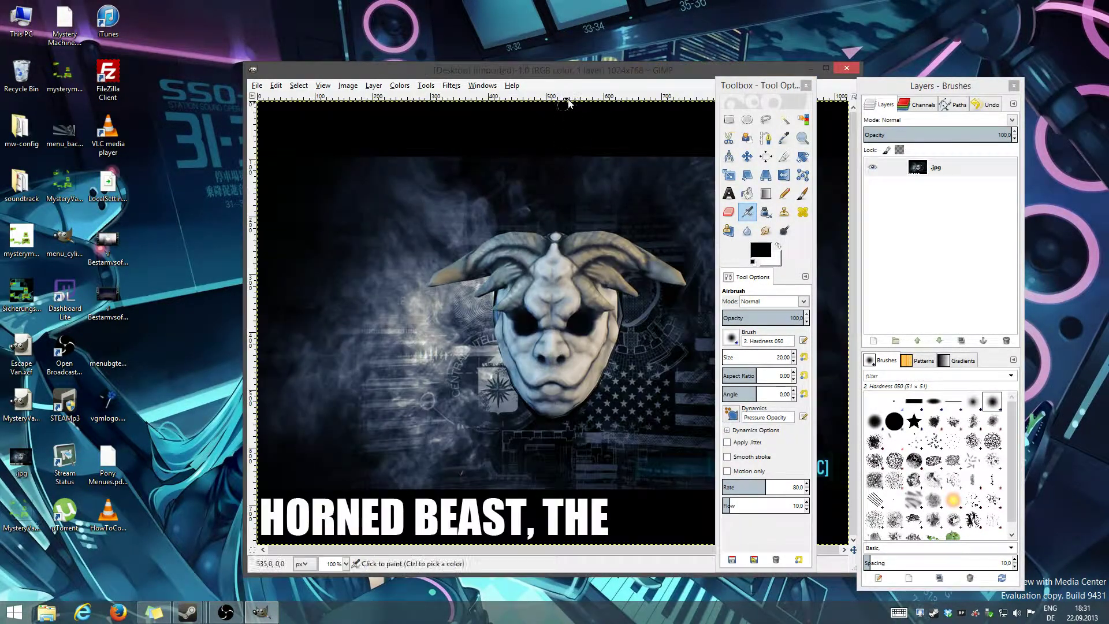
drag(583, 78, 421, 51)
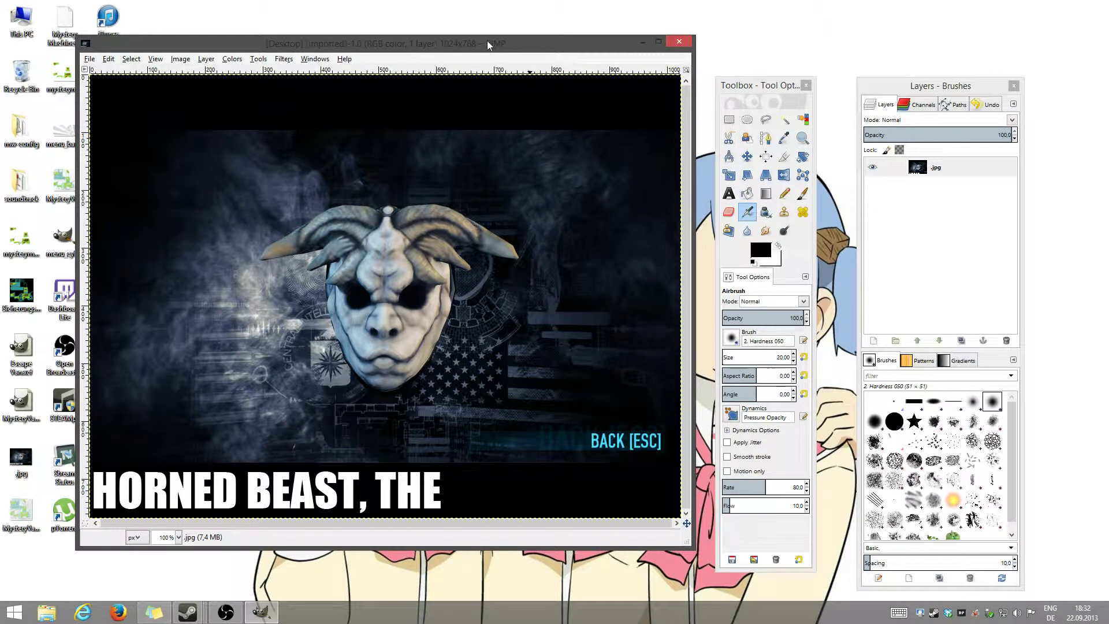
drag(487, 41, 457, 65)
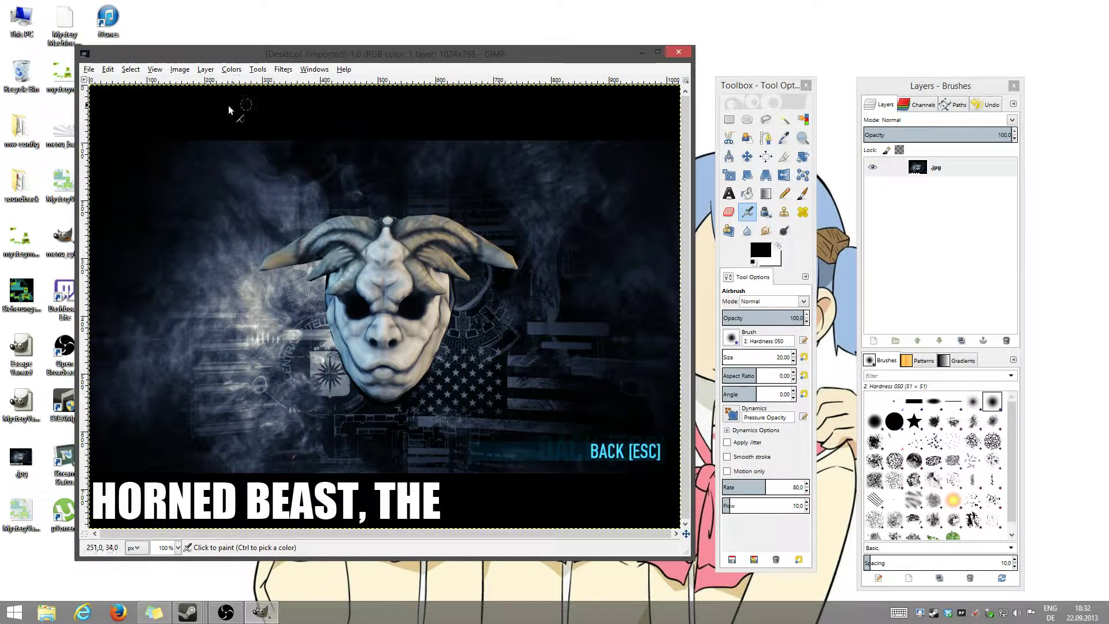
Convert the horned-mask image to Grayscale mode
click(231, 69)
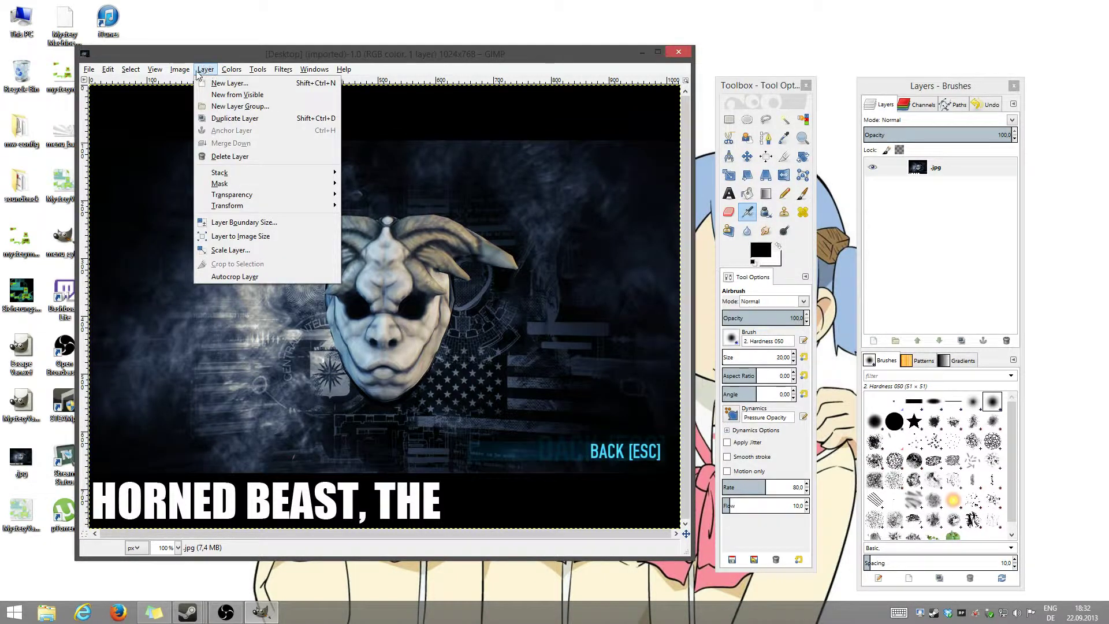
click(206, 70)
click(180, 69)
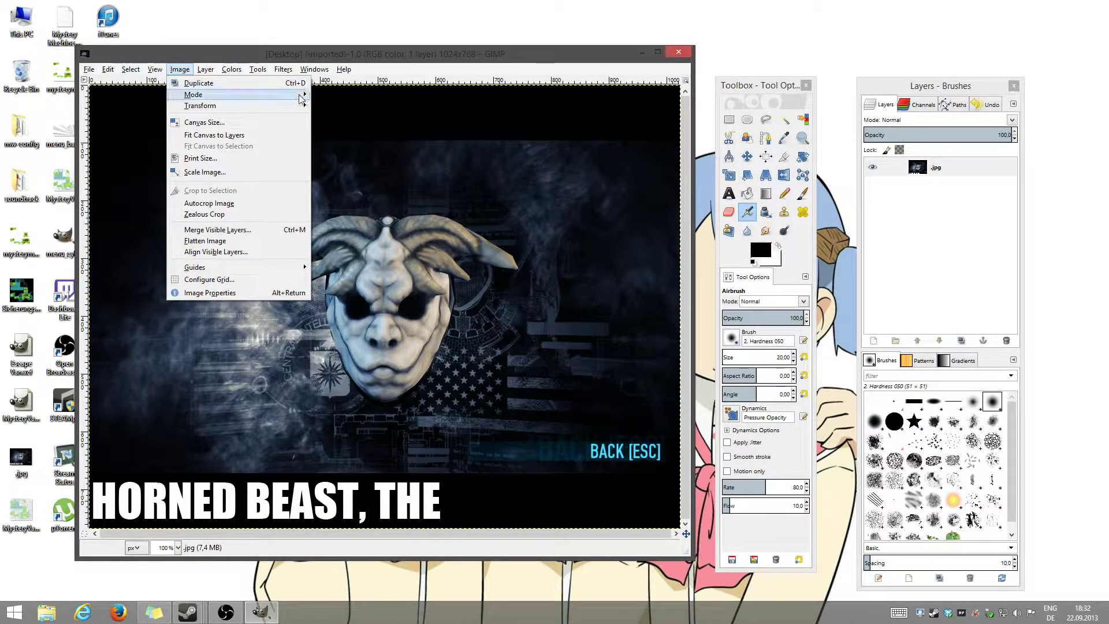
mouse_move(303, 96)
click(334, 106)
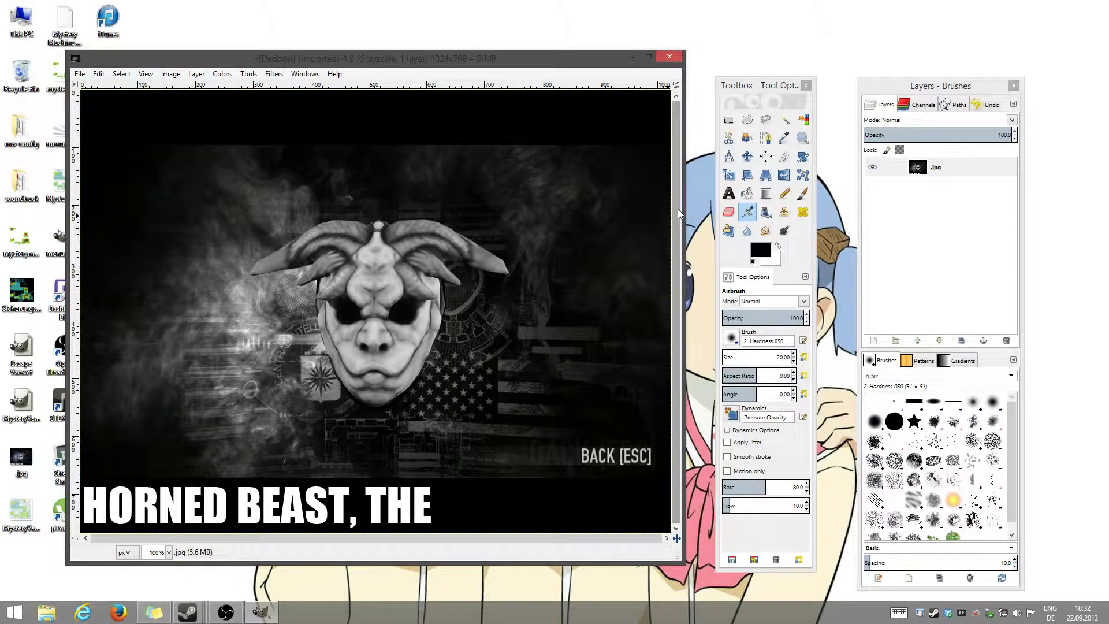
Switch the grayscale image back to RGB mode, checking the Channels list
click(920, 109)
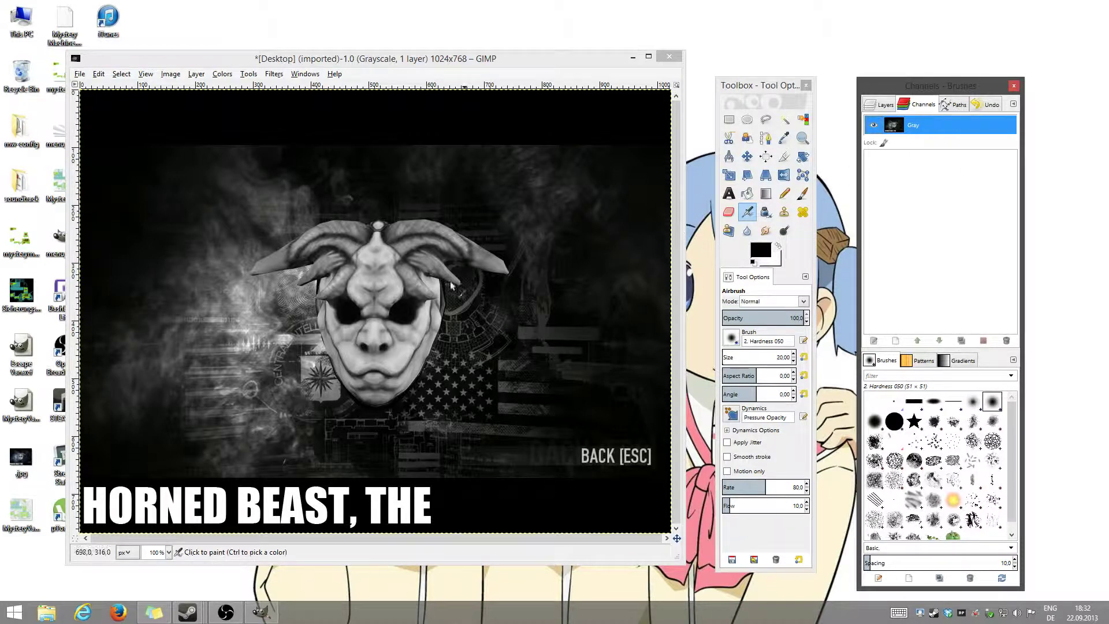
drag(444, 65, 439, 65)
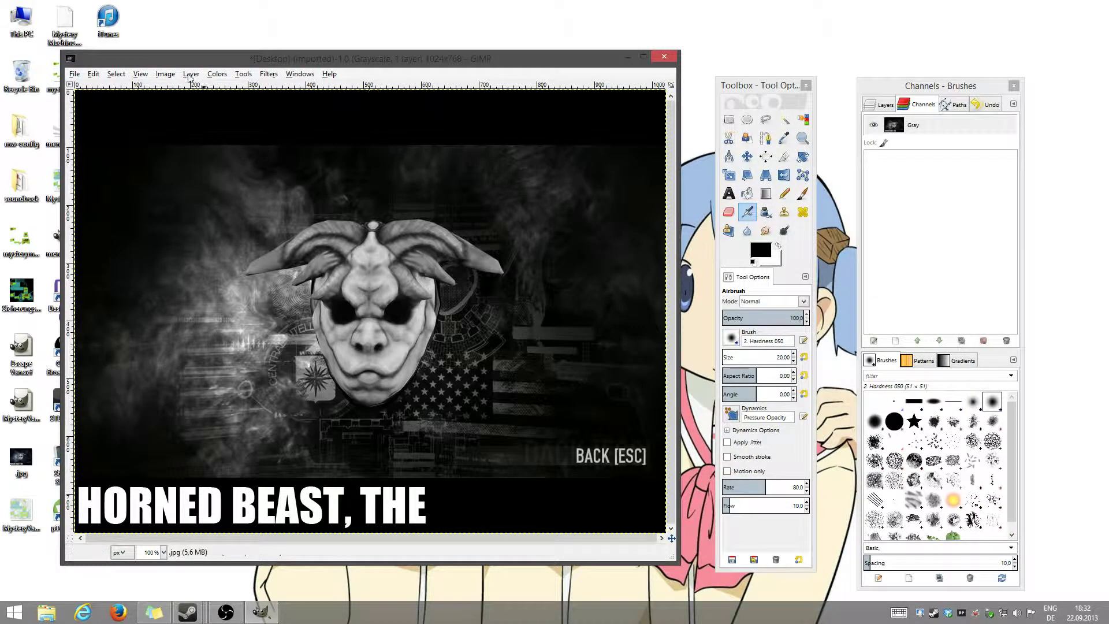
click(165, 74)
mouse_move(181, 102)
click(319, 99)
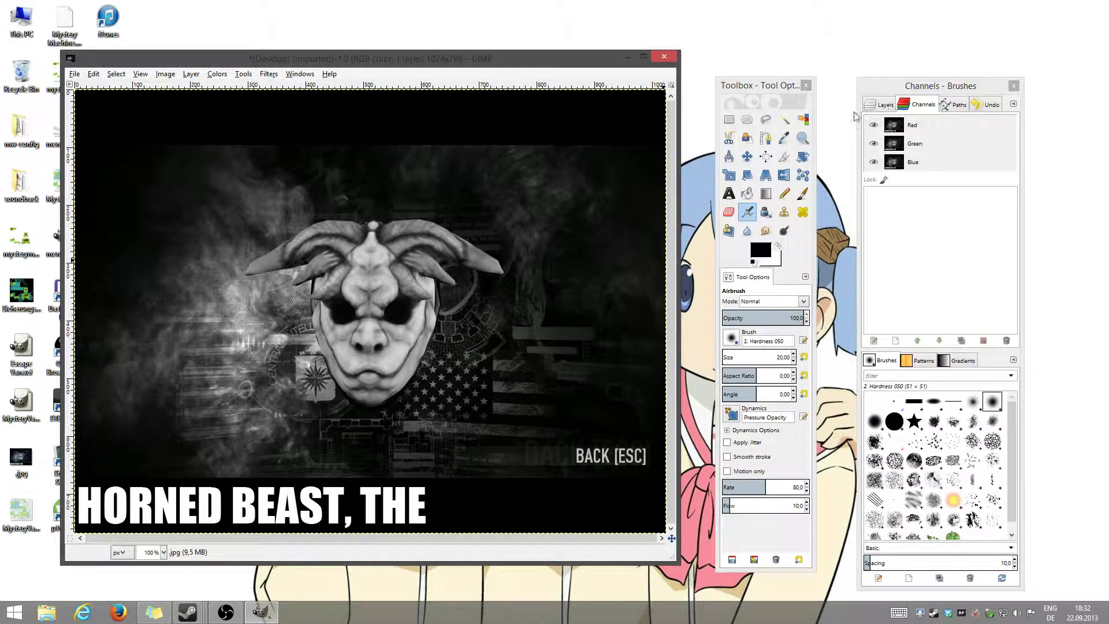
Add an alpha channel to the .jpg layer and confirm Alpha in the Channels list
click(887, 105)
right_click(930, 167)
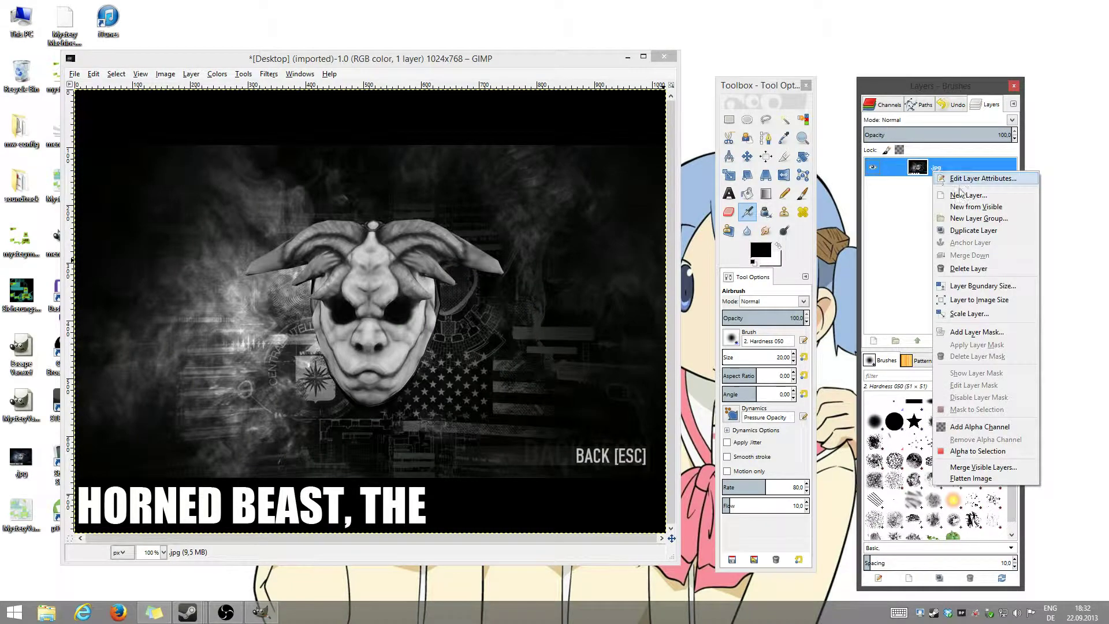
click(982, 333)
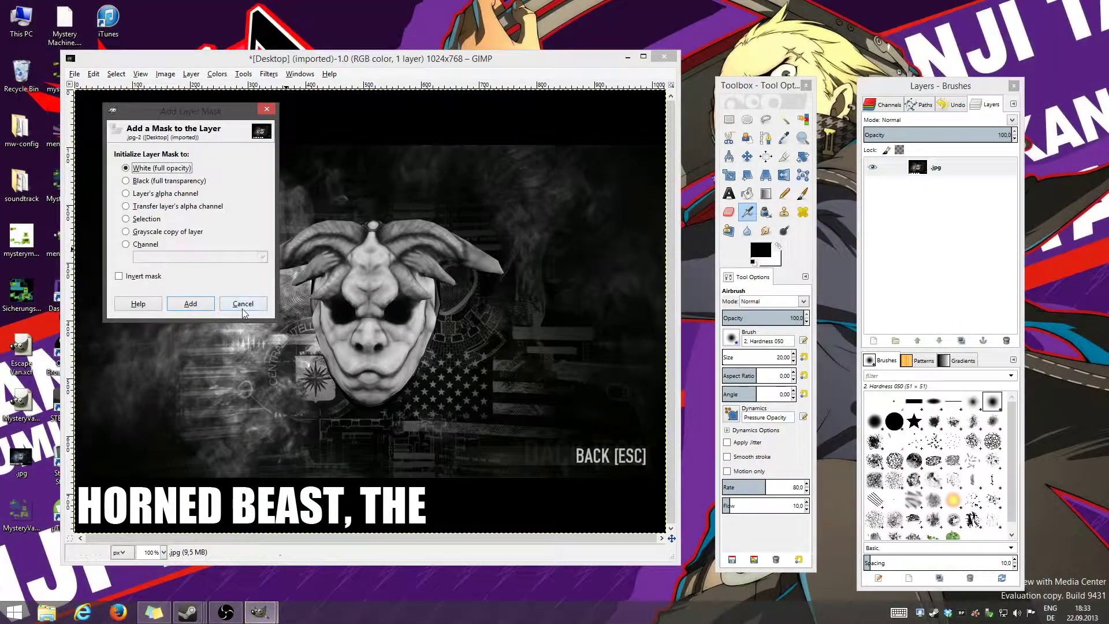
click(240, 301)
right_click(943, 174)
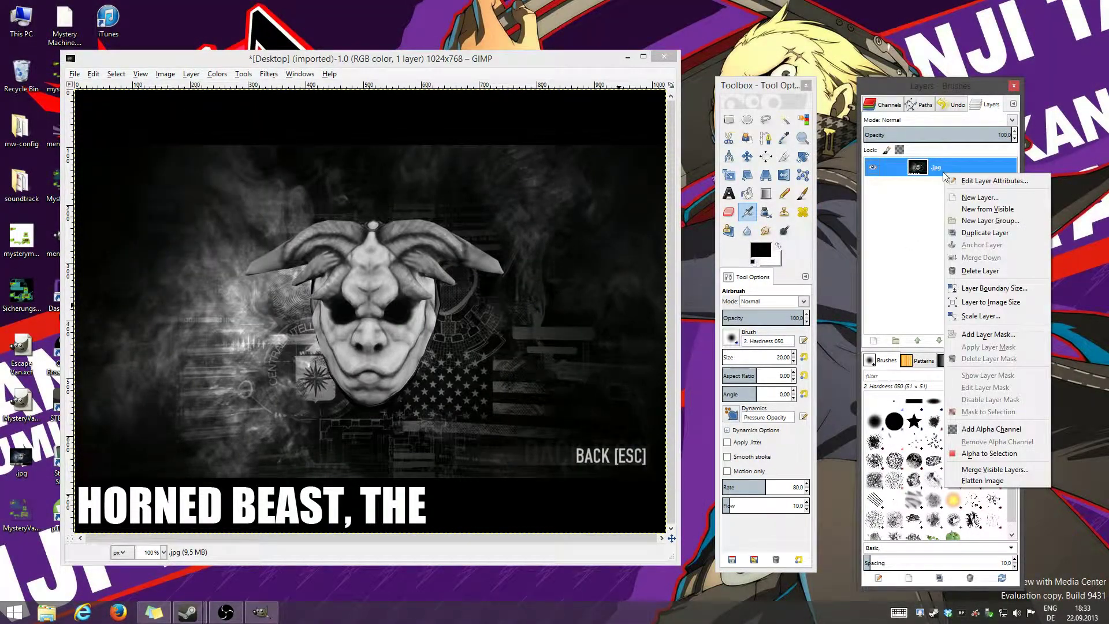
click(987, 427)
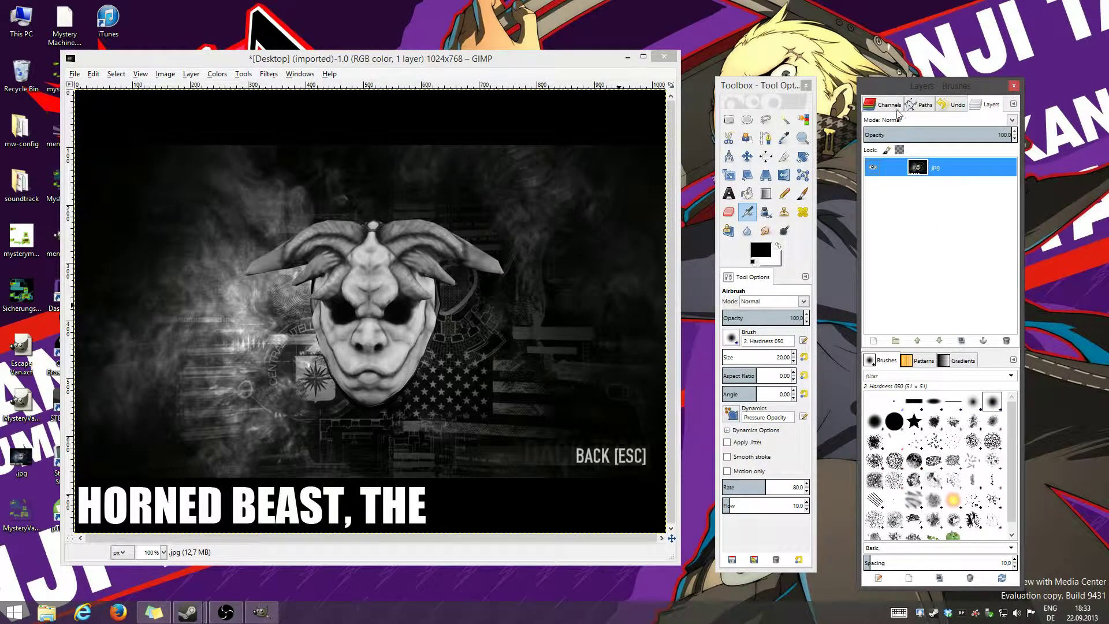
click(892, 105)
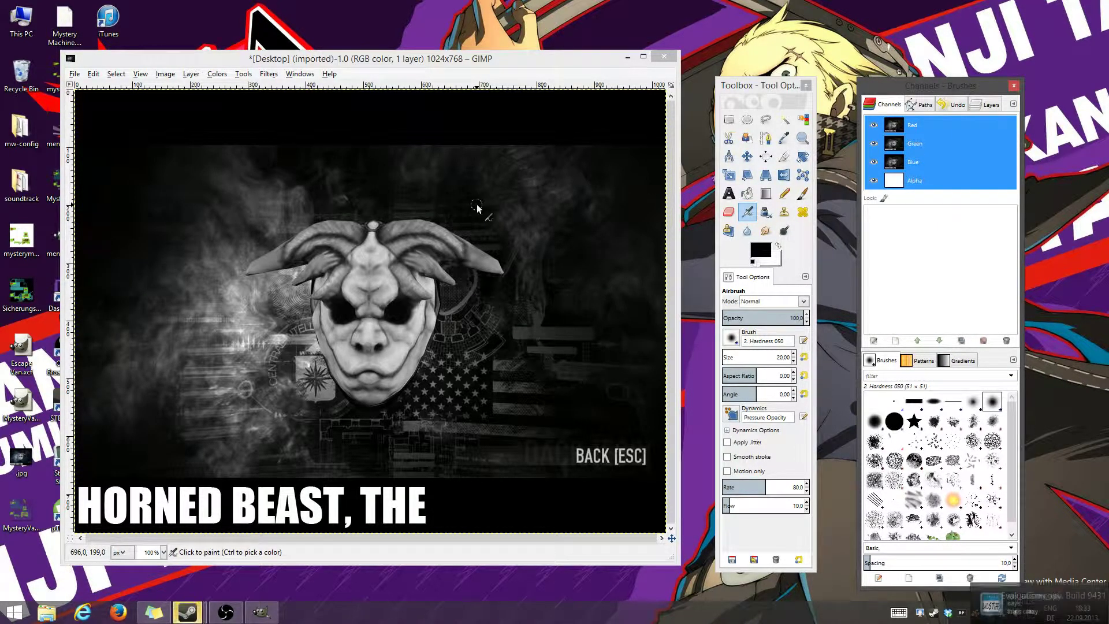
Erase wavy transparent strokes over the horns, down the left side and along the bottom
key(shift+e)
mouse_move(559, 277)
mouse_down()
mouse_move(545, 257)
mouse_move(459, 198)
mouse_move(459, 290)
mouse_move(395, 287)
mouse_move(356, 266)
mouse_move(313, 182)
mouse_up()
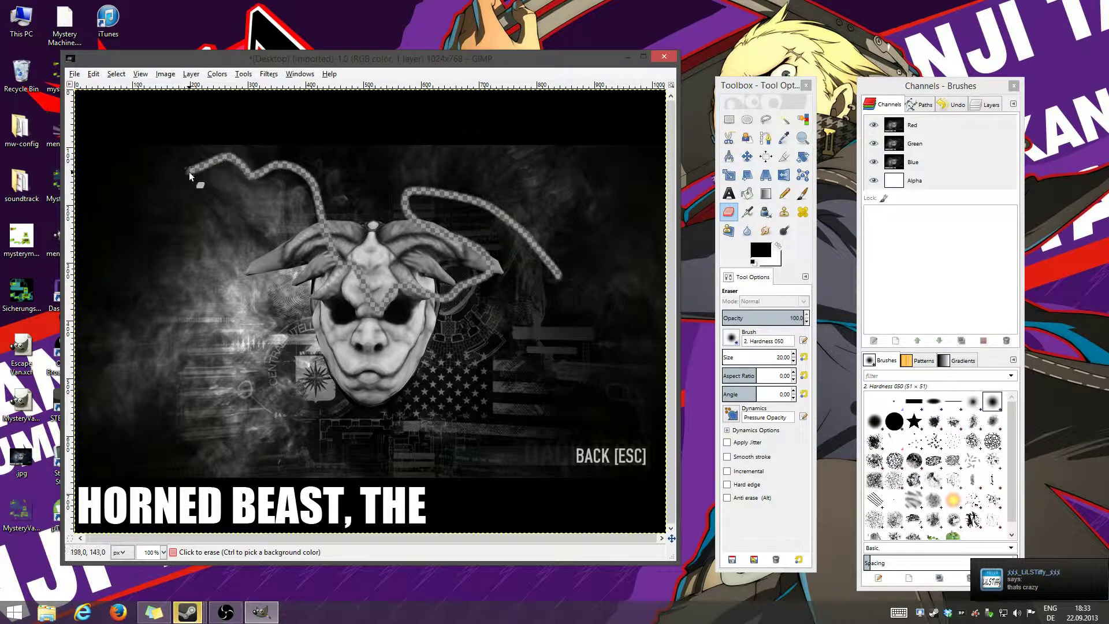
mouse_move(185, 175)
mouse_down()
mouse_move(227, 232)
mouse_move(211, 269)
mouse_up()
mouse_move(261, 426)
mouse_down()
mouse_move(331, 399)
mouse_move(389, 434)
mouse_move(450, 422)
mouse_move(466, 383)
mouse_move(549, 345)
mouse_move(563, 181)
mouse_move(463, 146)
mouse_move(388, 182)
mouse_move(367, 277)
mouse_up()
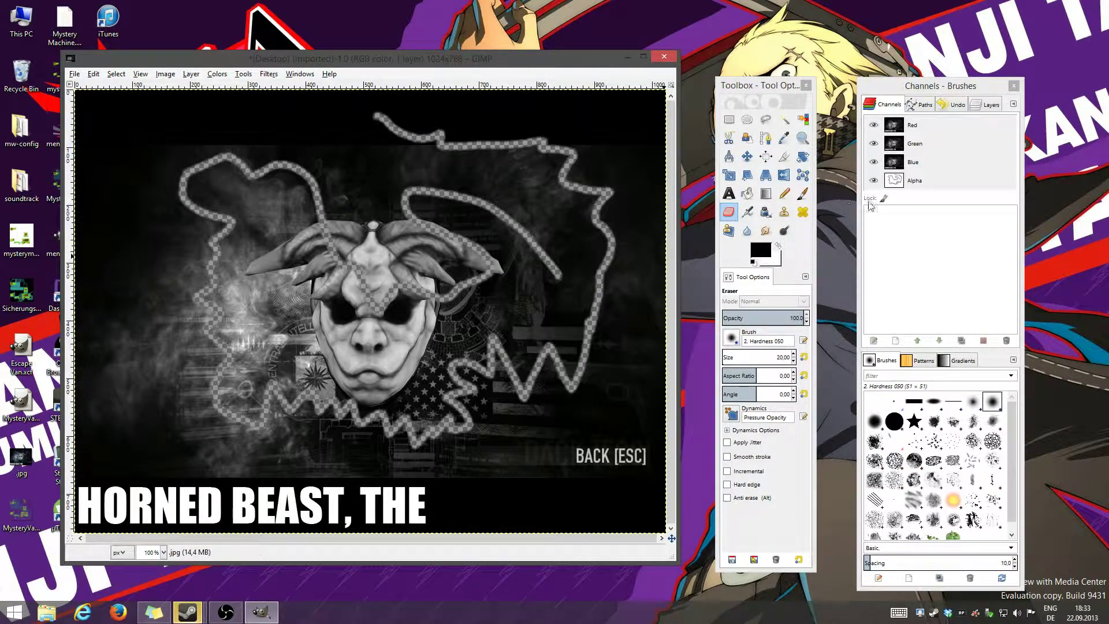
Hide the Blue, Green and Red channels to inspect only the transparency
click(909, 183)
click(874, 161)
click(873, 143)
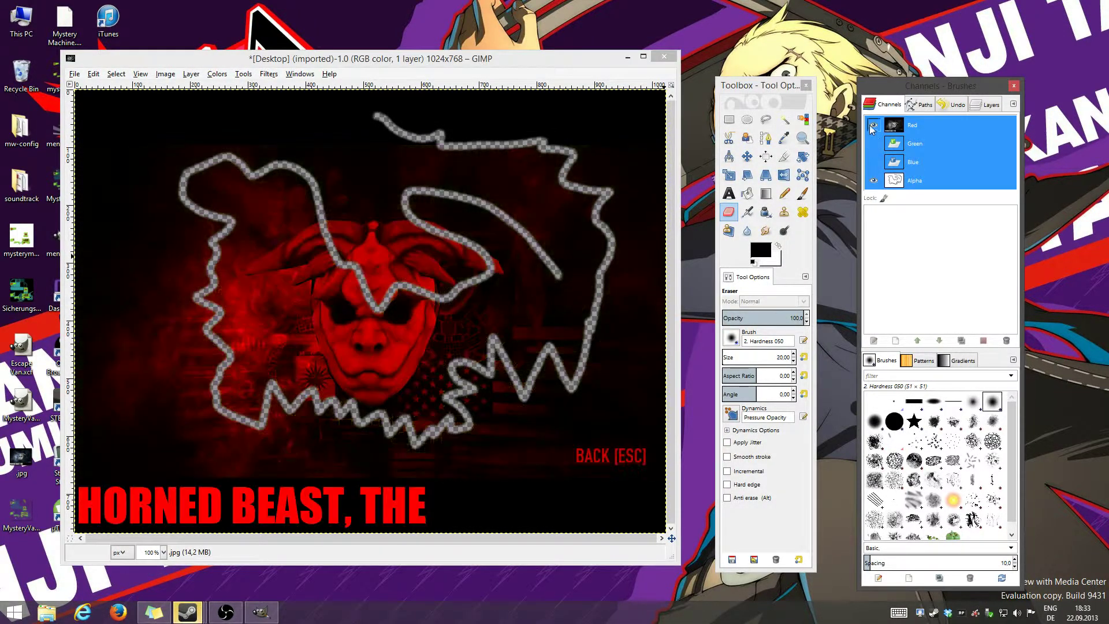
click(873, 125)
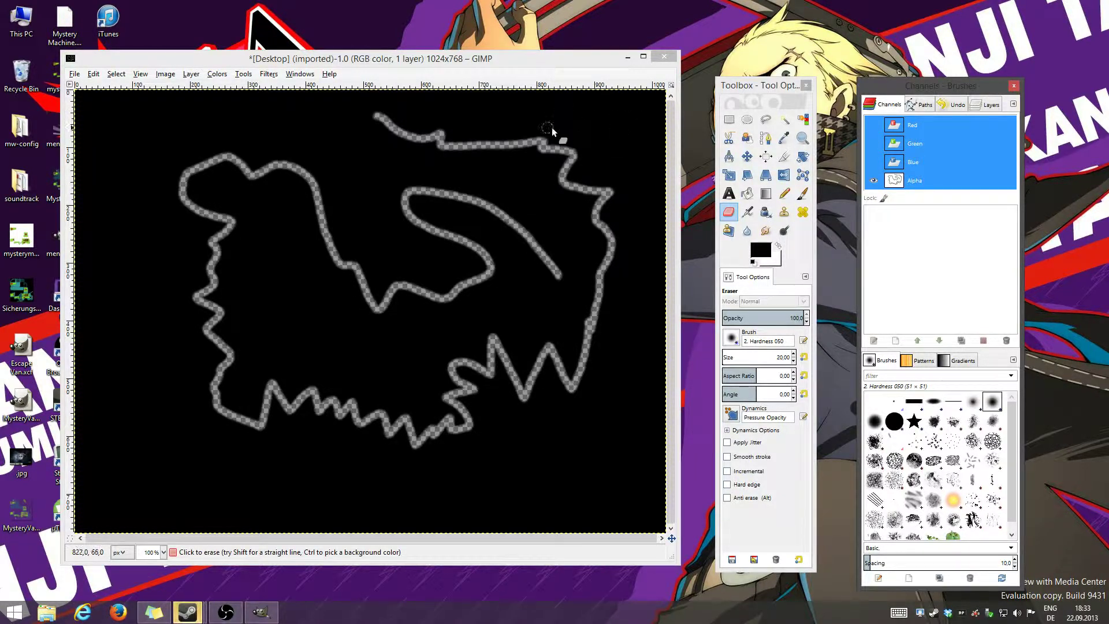
Erase another stroke along the top, then switch to the Airbrush
mouse_move(582, 119)
mouse_down()
mouse_move(311, 102)
mouse_move(469, 180)
mouse_move(364, 362)
mouse_move(176, 359)
mouse_move(218, 256)
mouse_move(345, 466)
mouse_move(622, 315)
mouse_up()
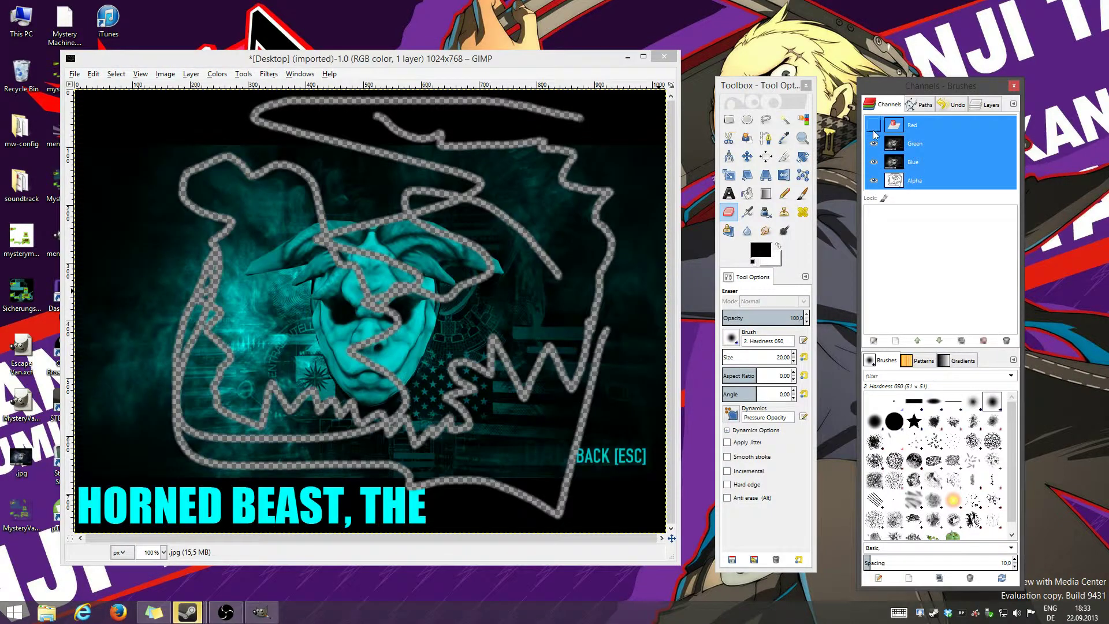
drag(442, 58, 436, 51)
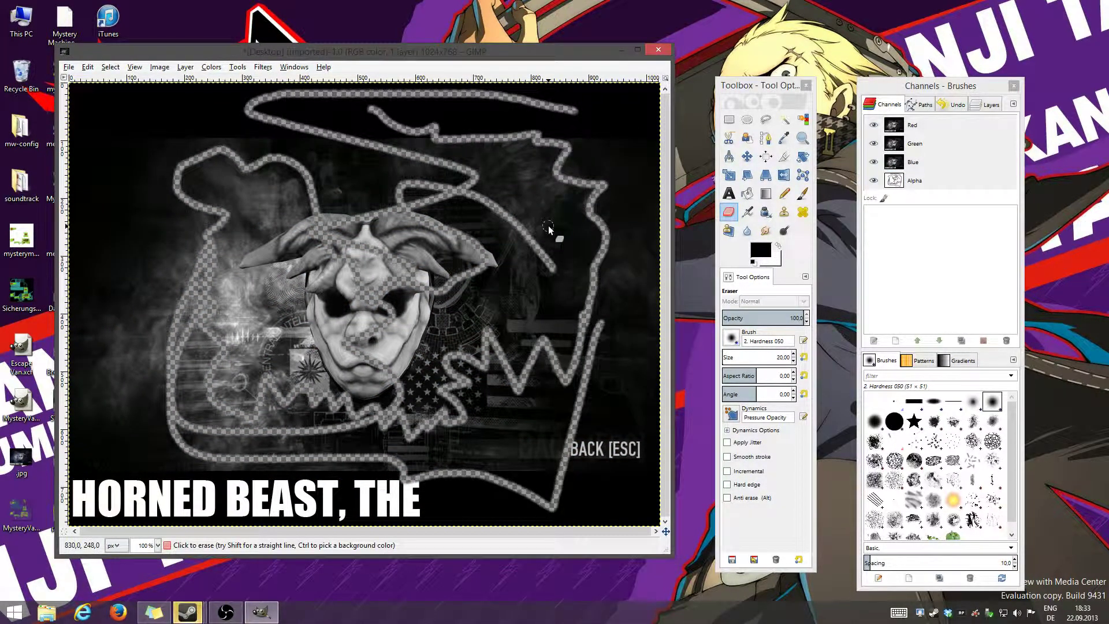
key(a)
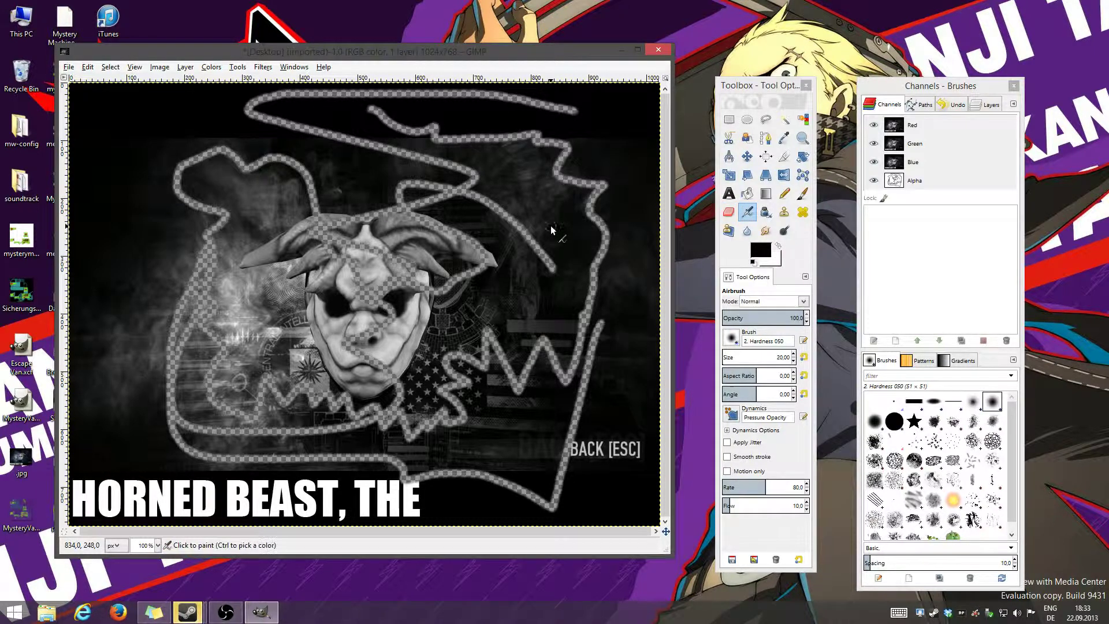
drag(539, 58, 547, 65)
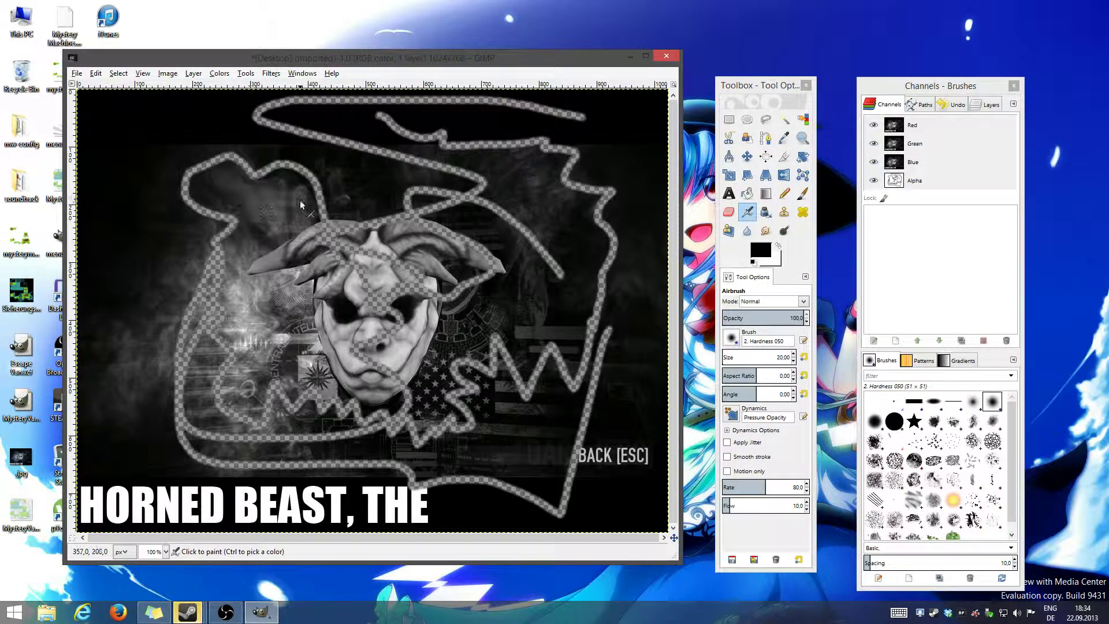
Copy the scribbled grayscale image with Ctrl+C, then undo back to the original colour image
click(727, 121)
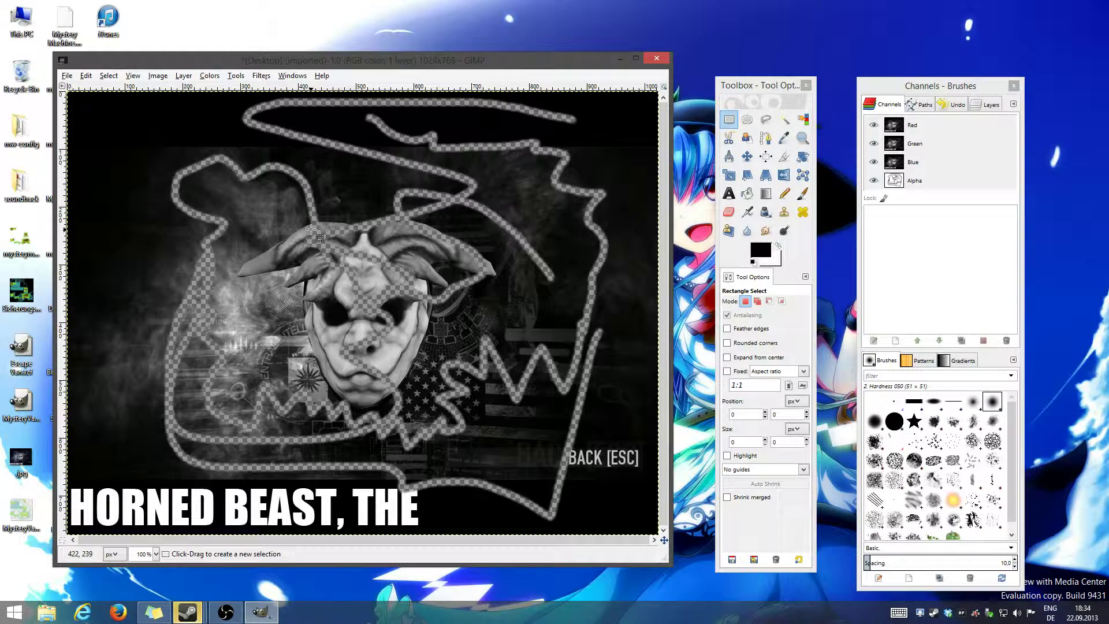
drag(412, 61, 415, 61)
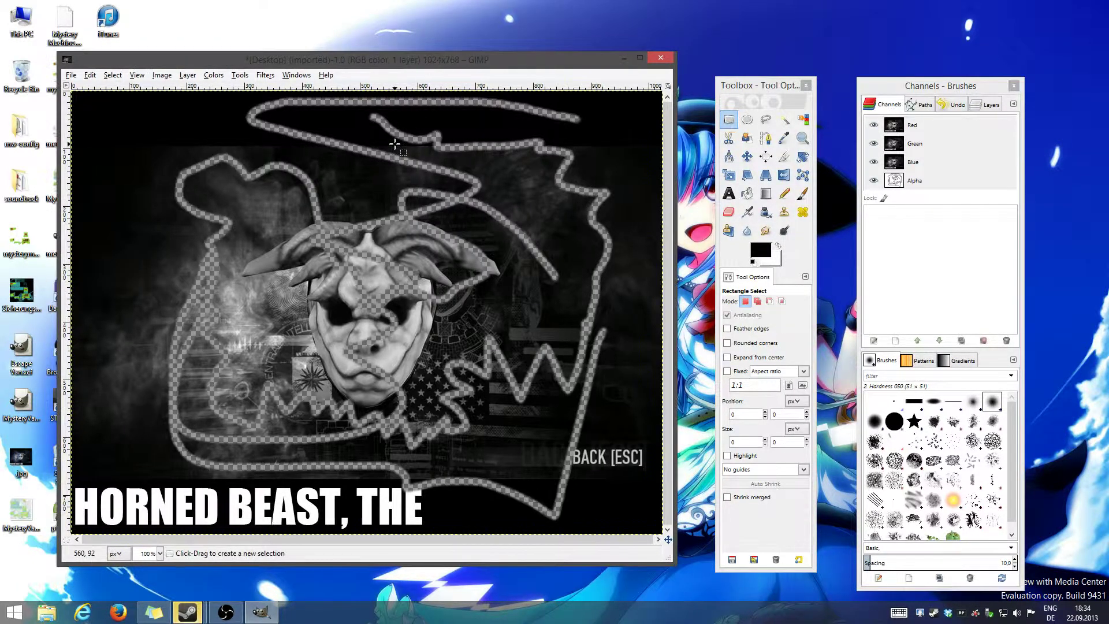
key(ctrl+c)
key(ctrl+z)
key(ctrl+z)
key(ctrl+z)
key(ctrl+z)
key(ctrl+z)
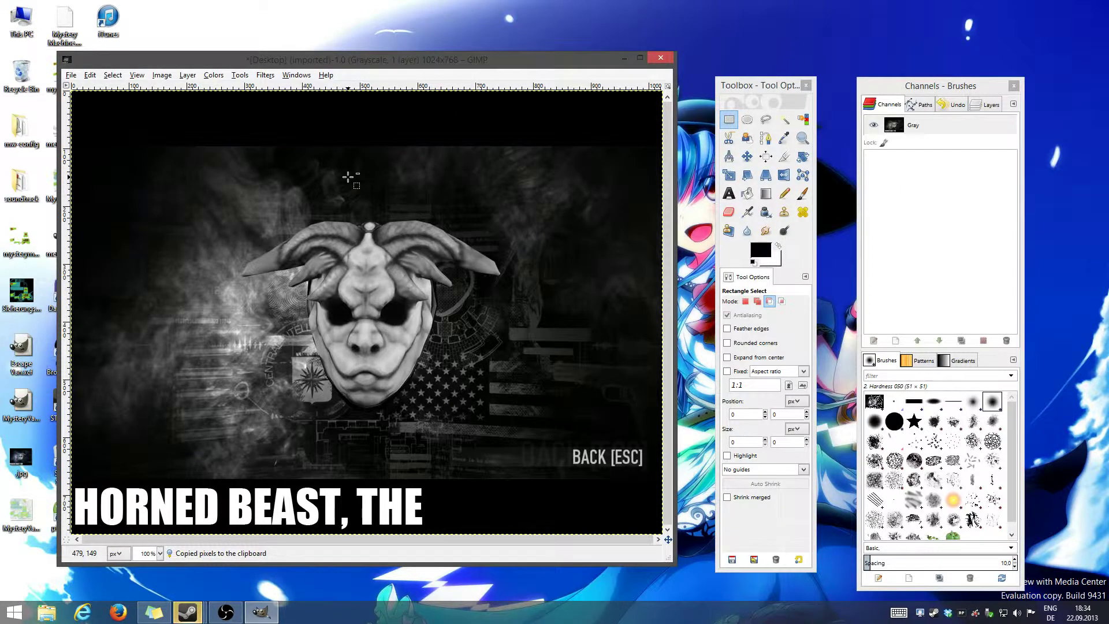
drag(430, 60, 423, 57)
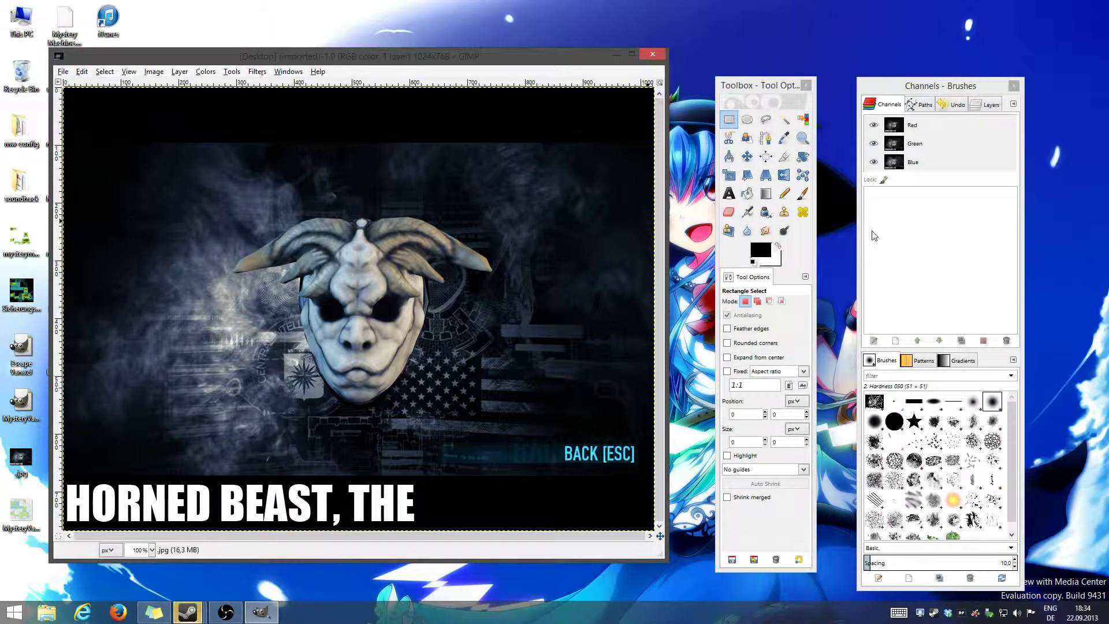
click(929, 112)
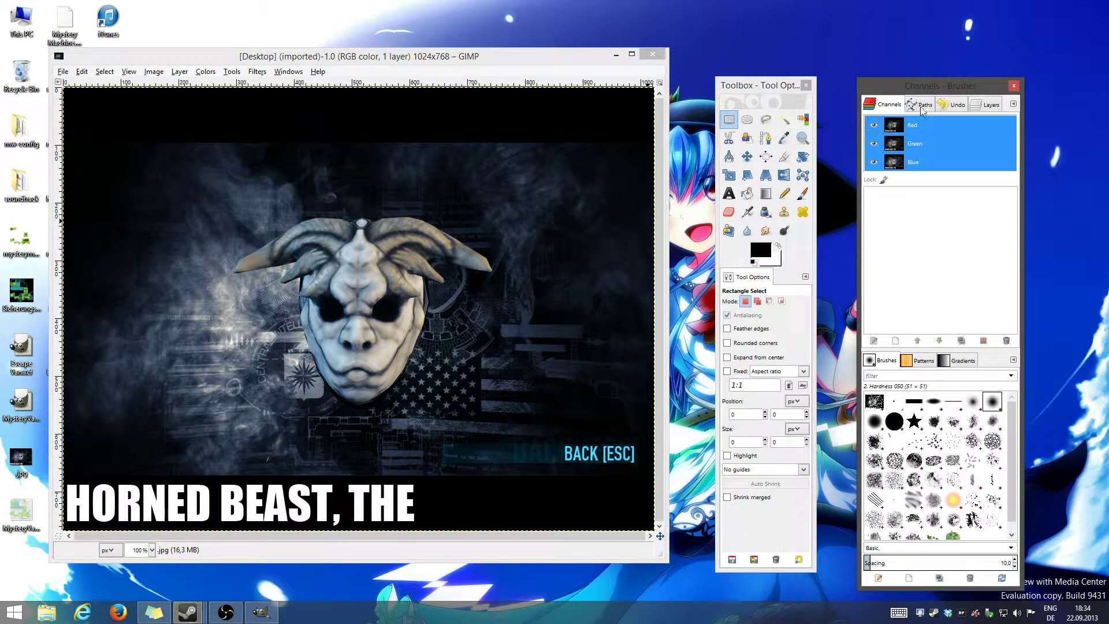
Add a White (full opacity) layer mask to the .jpg layer
click(922, 109)
click(896, 108)
click(987, 105)
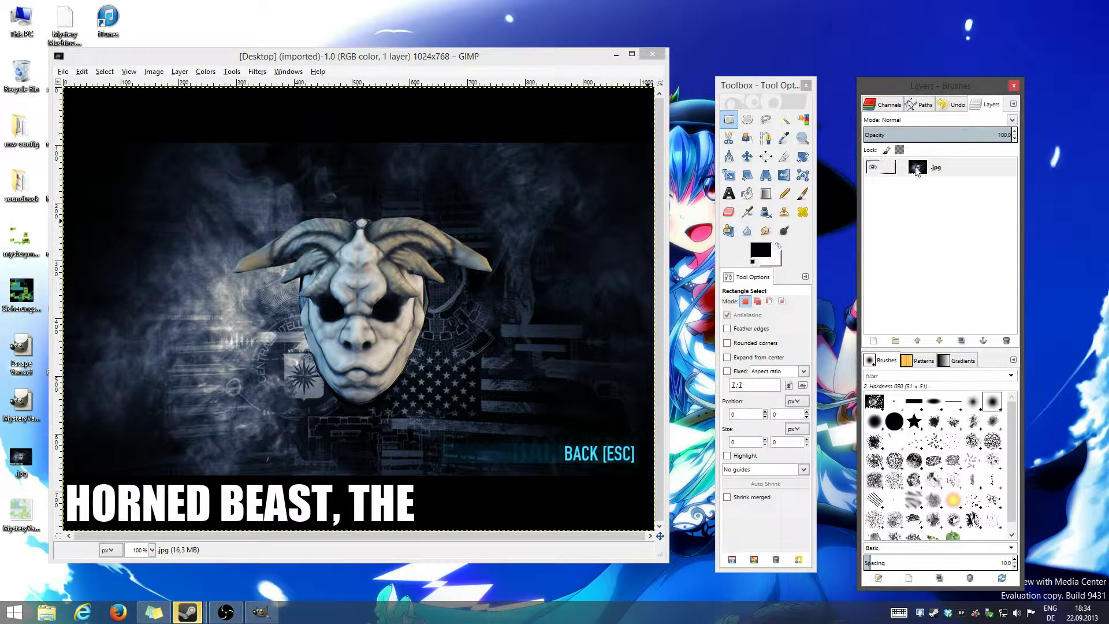
right_click(926, 166)
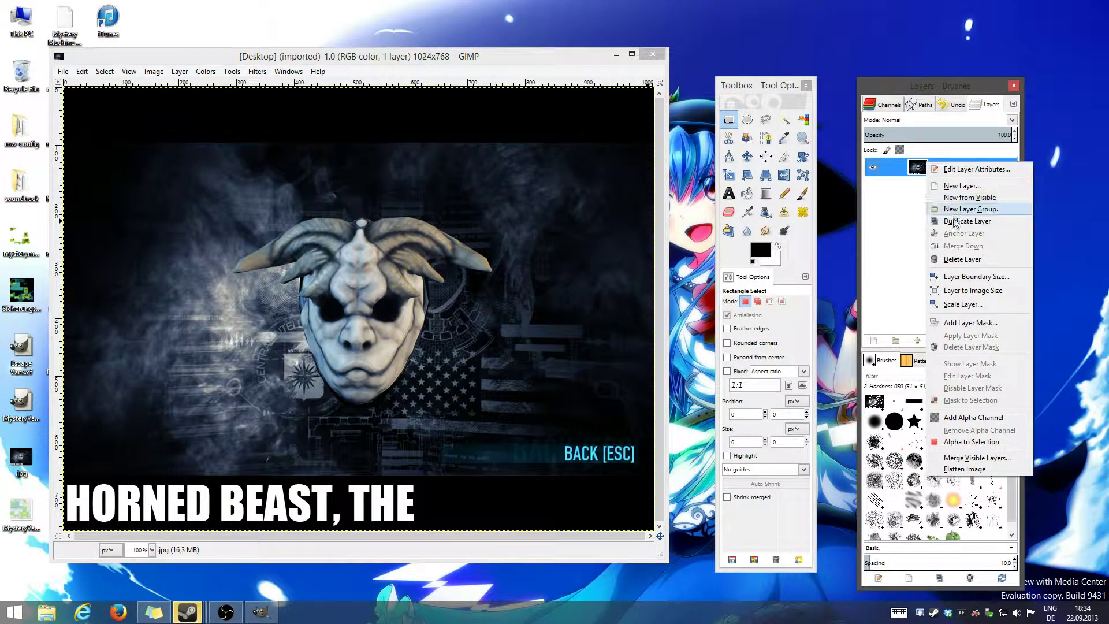
click(972, 323)
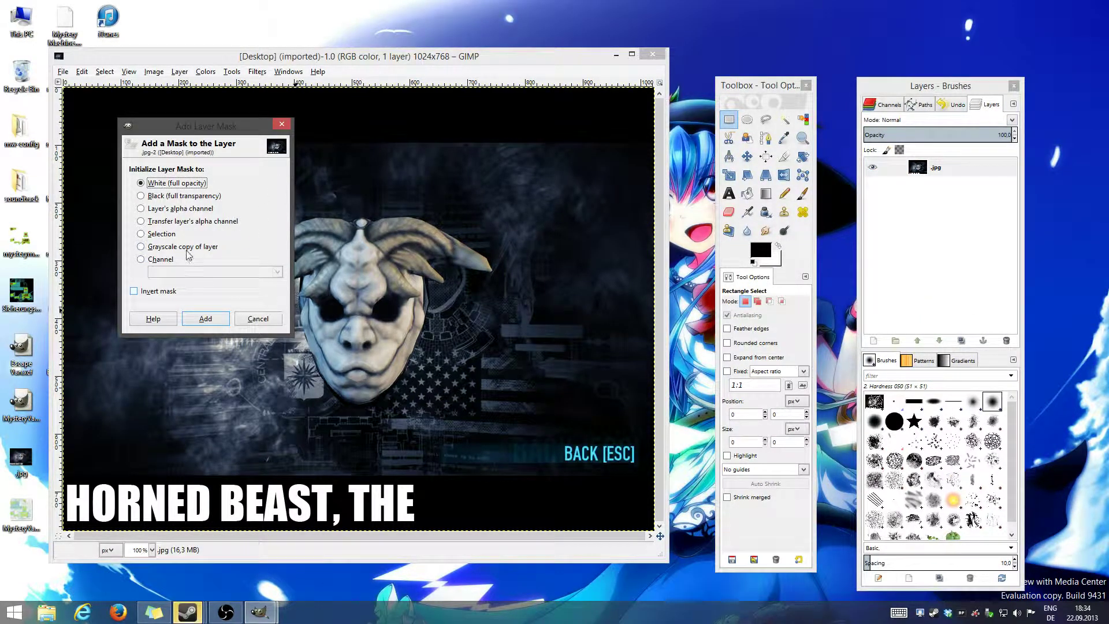
click(205, 319)
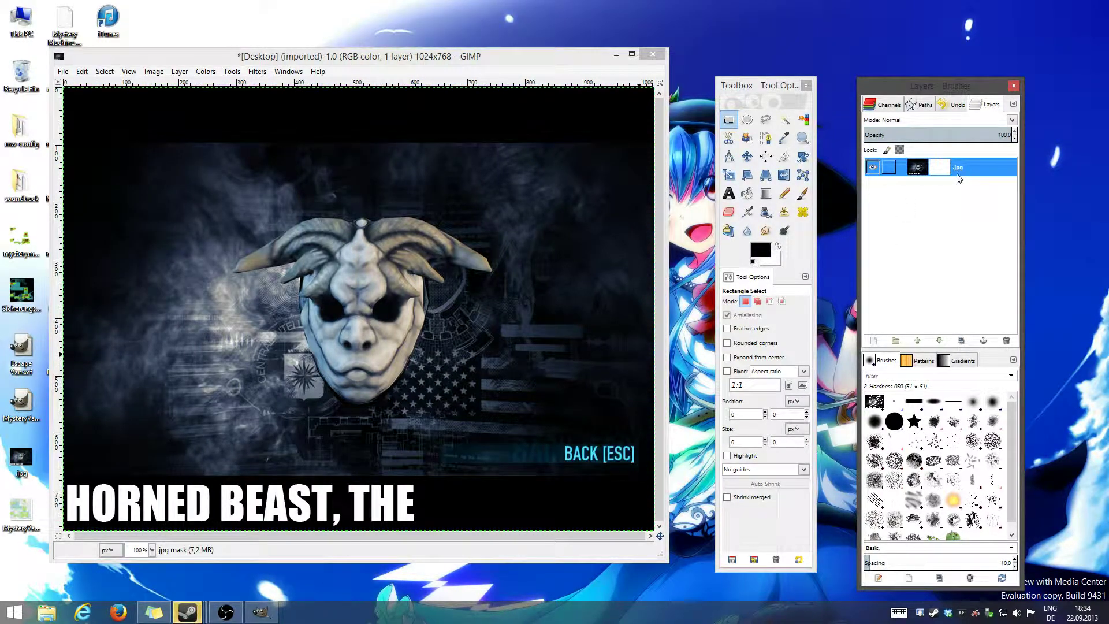
Paste the grayscale copy into the mask, anchor it, and enable Show Layer Mask
key(ctrl+v)
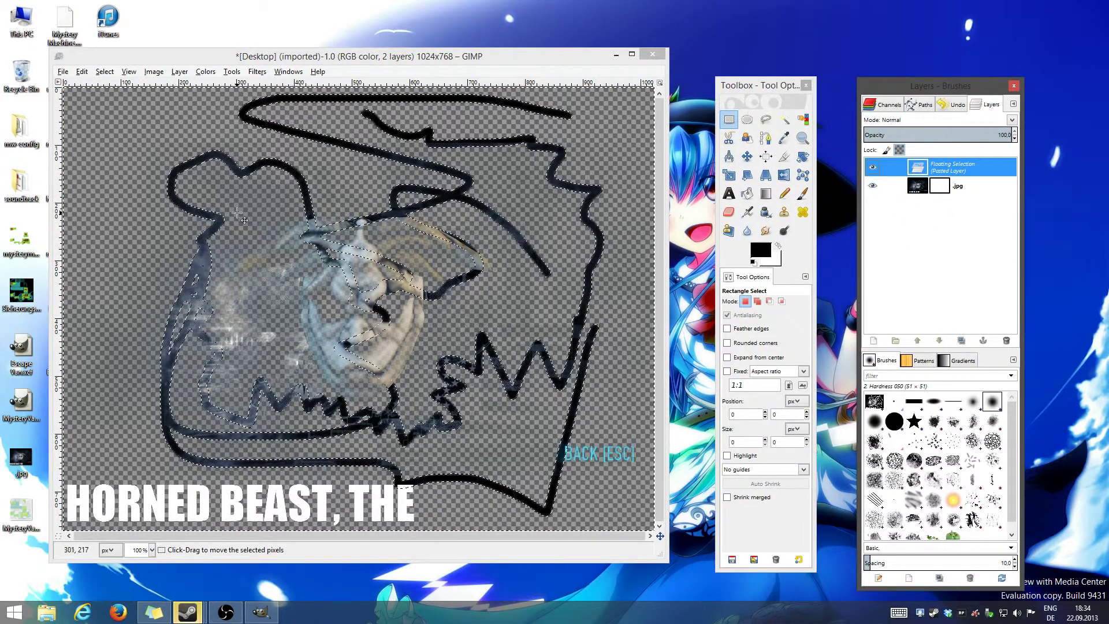
click(982, 340)
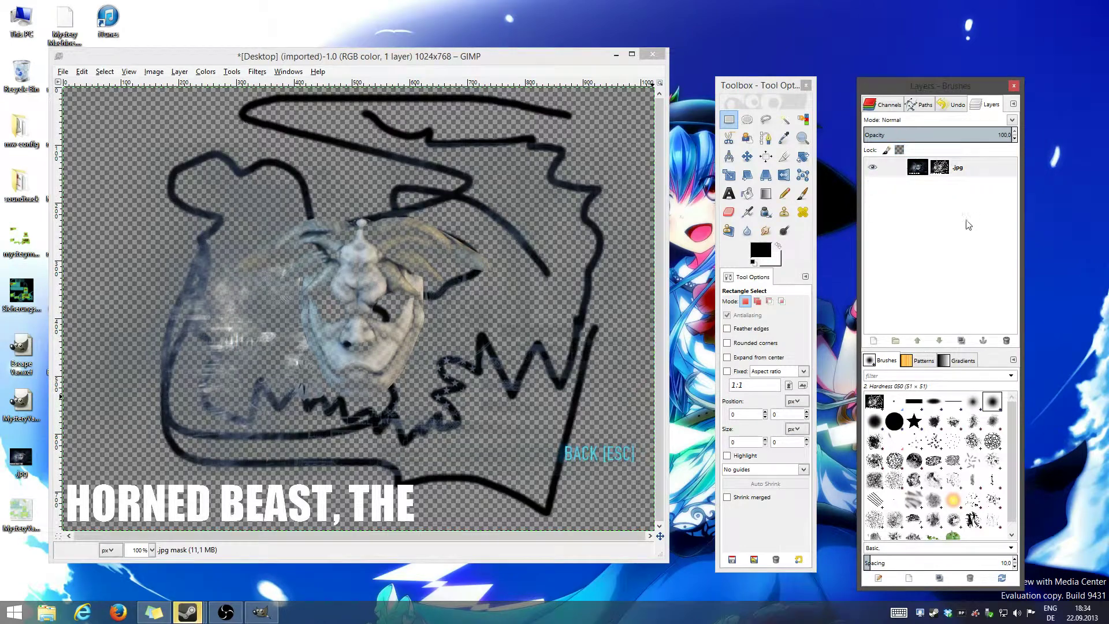
click(889, 166)
right_click(942, 167)
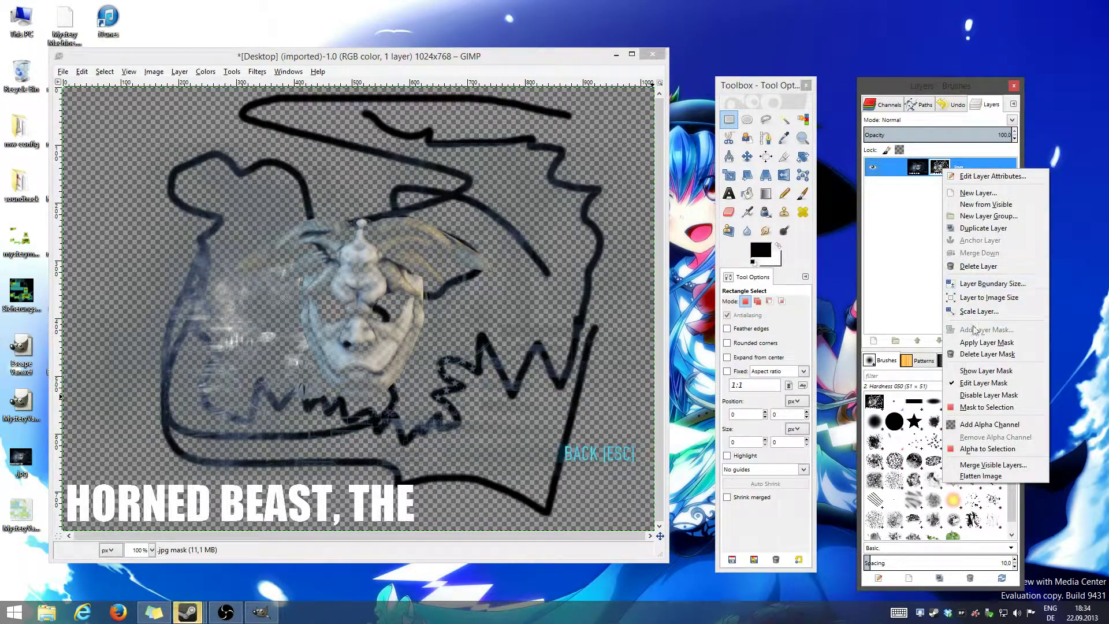
click(986, 370)
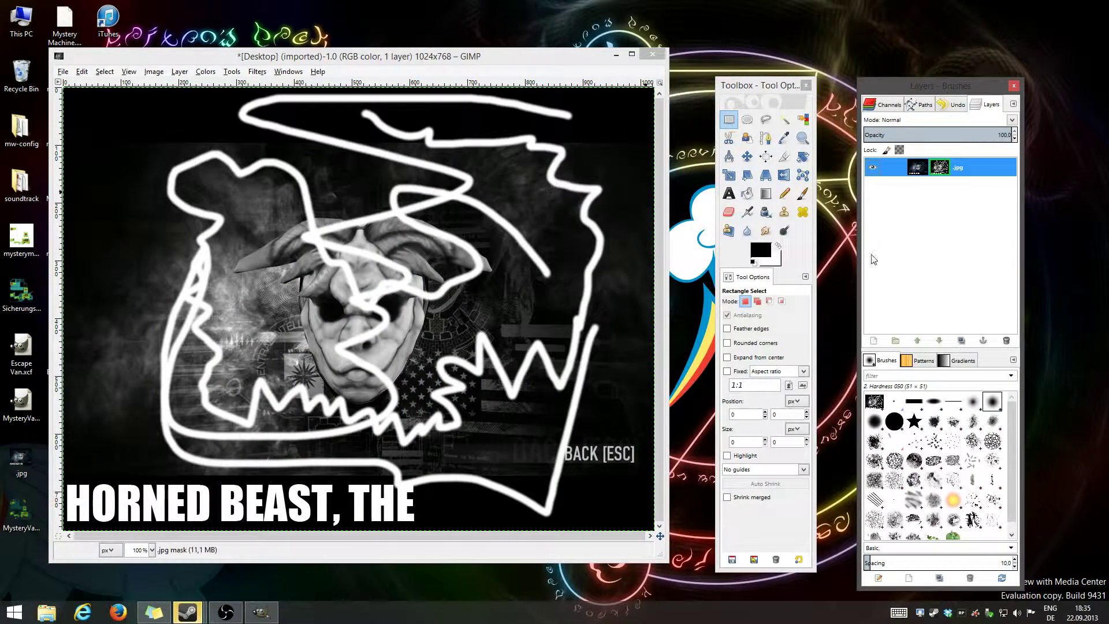
Apply Brightness-Contrast to the mask with Brightness -39 and Contrast 24
click(206, 72)
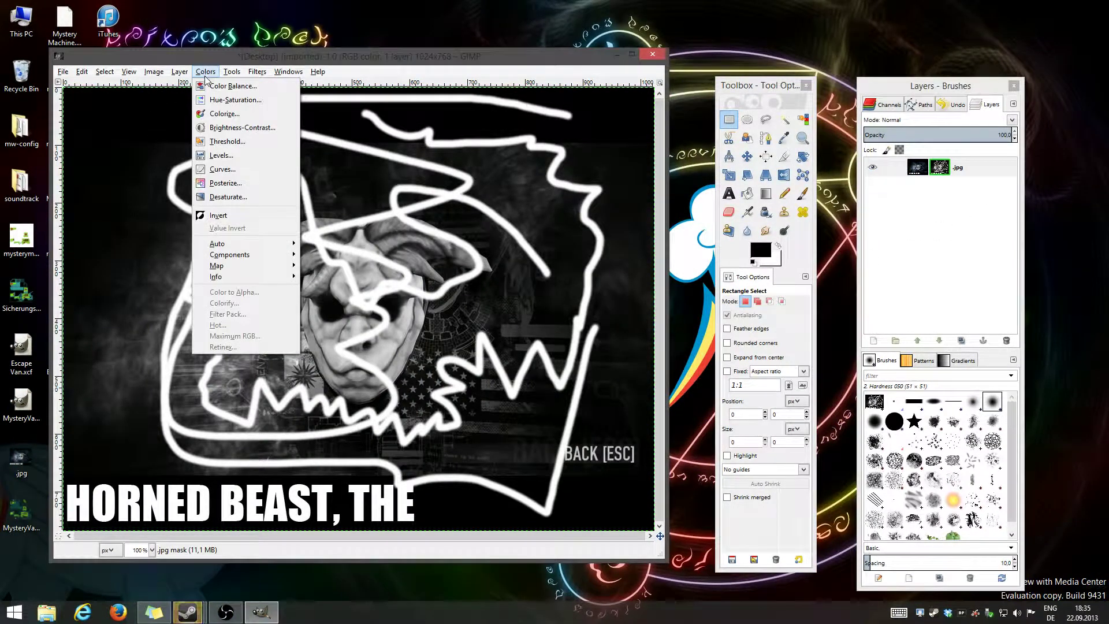
click(215, 127)
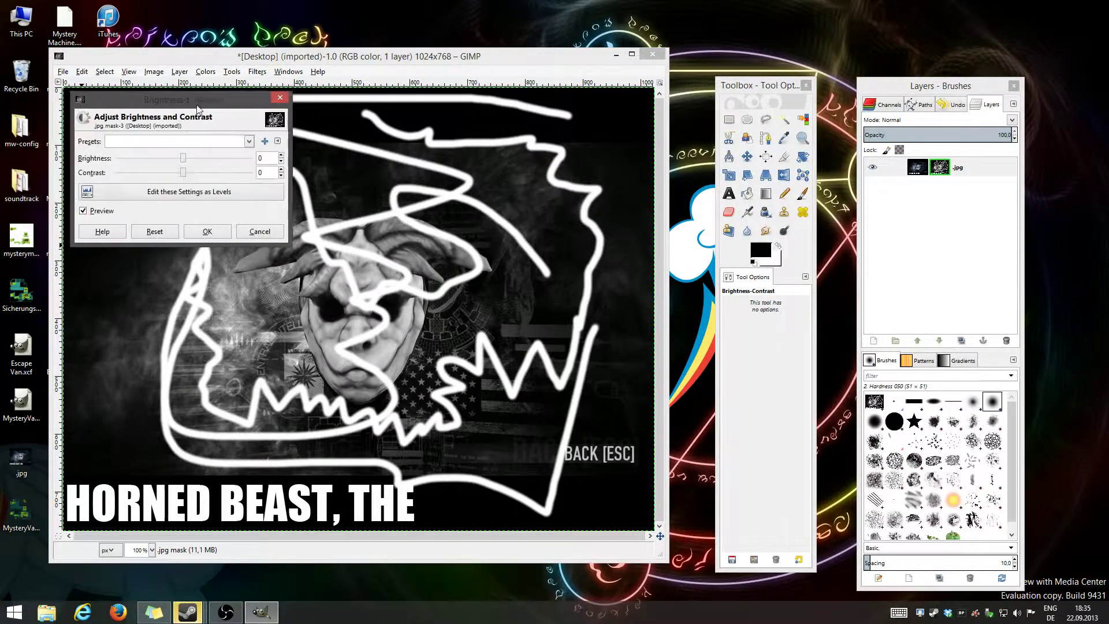
drag(510, 211, 493, 197)
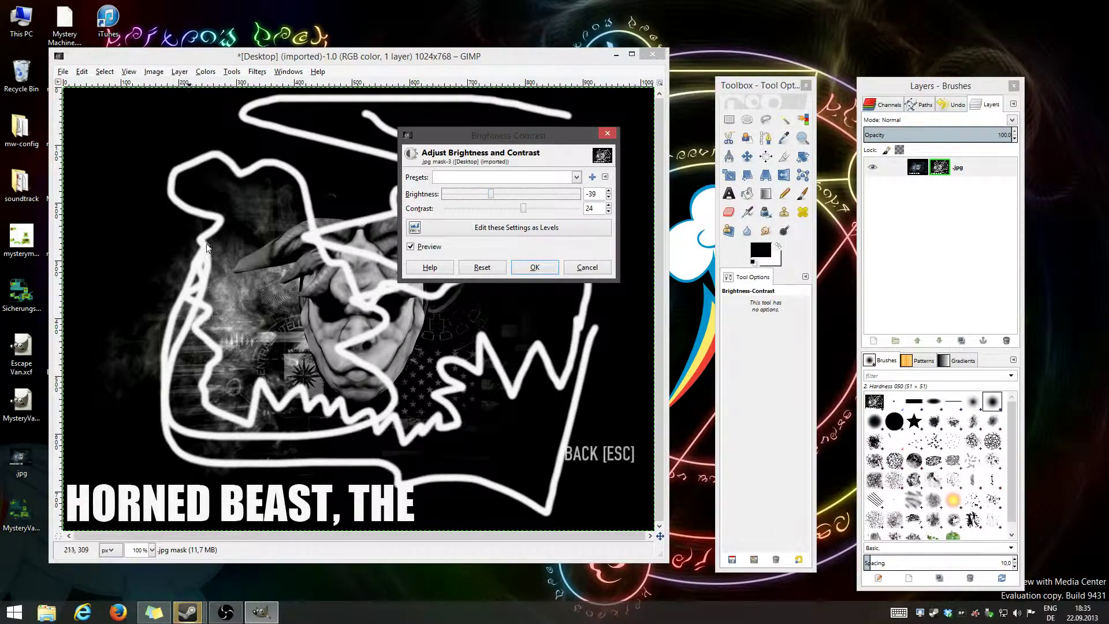
click(525, 269)
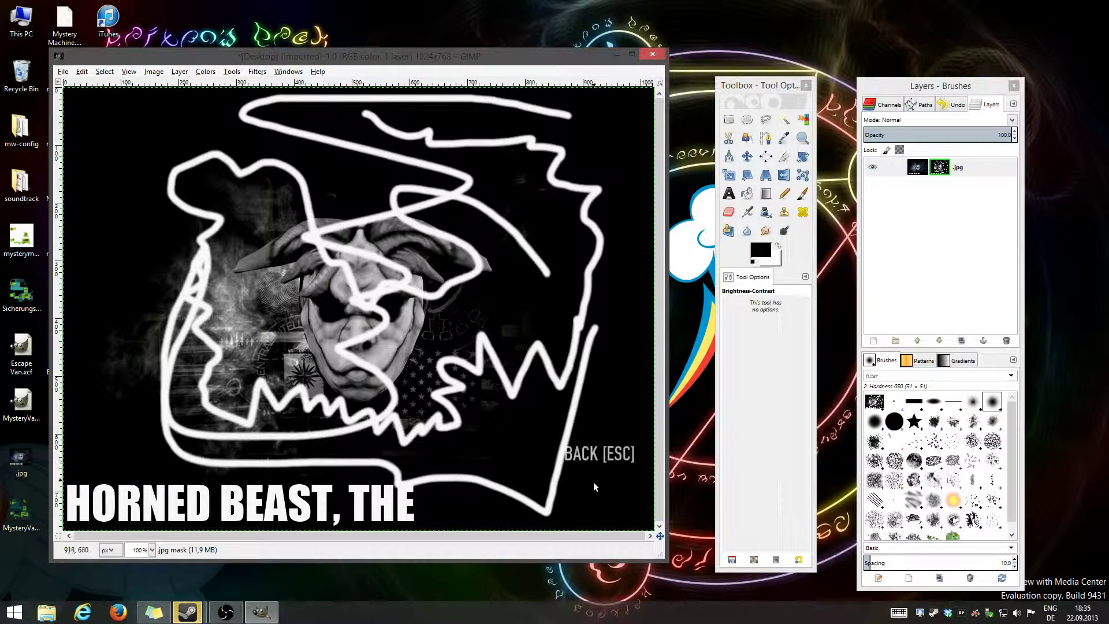
Untick Show Layer Mask to view the masked layer again
right_click(999, 163)
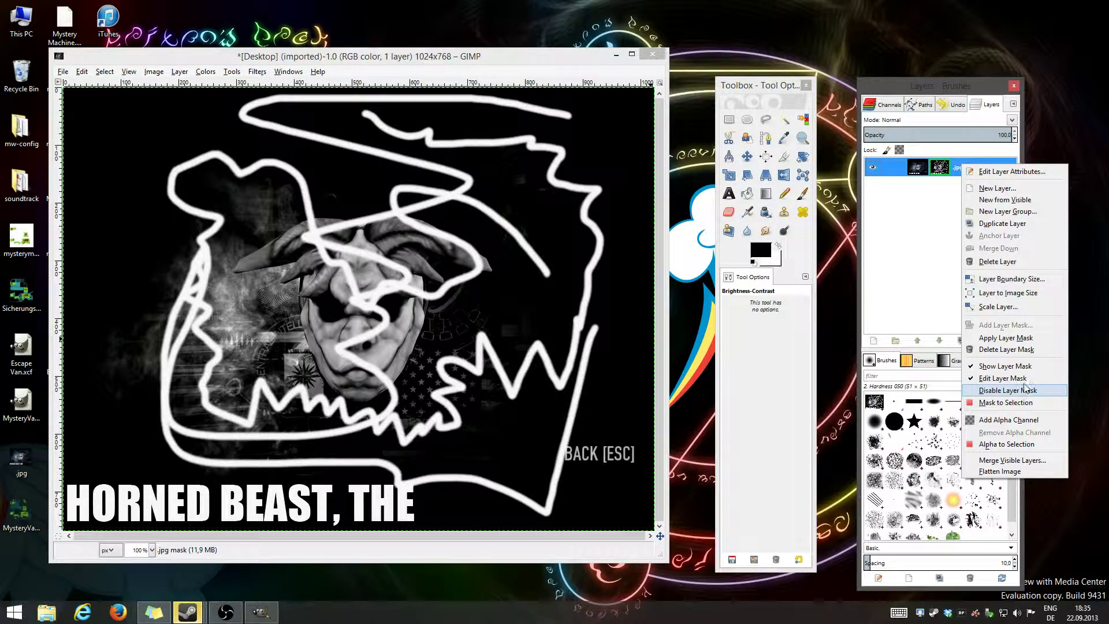
click(1016, 367)
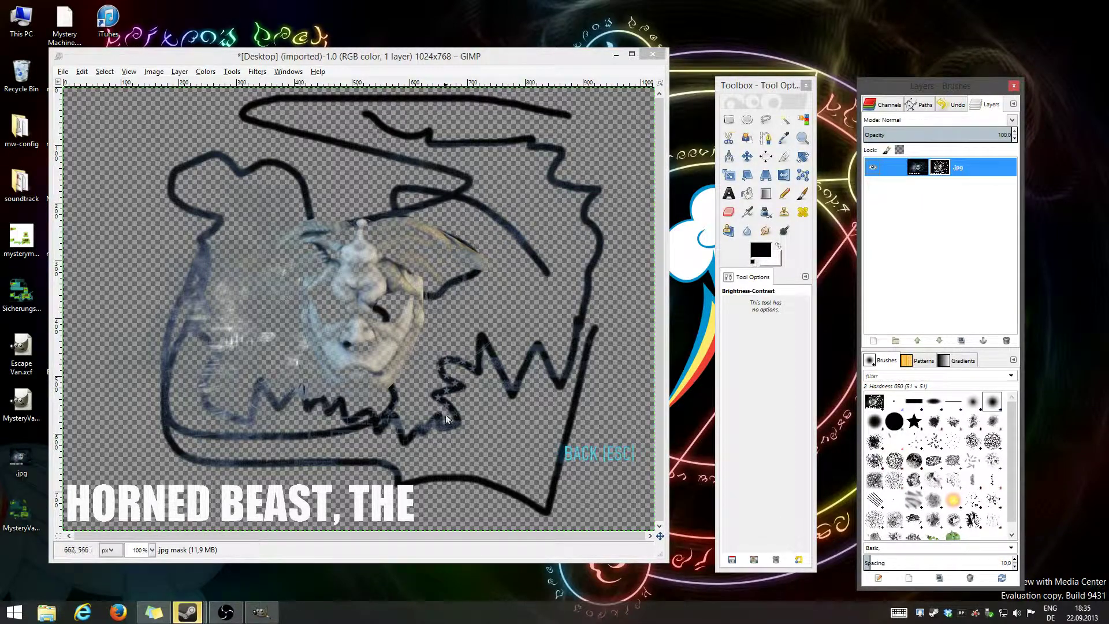
Apply the layer mask to bake it into the .jpg layer's transparency
right_click(952, 177)
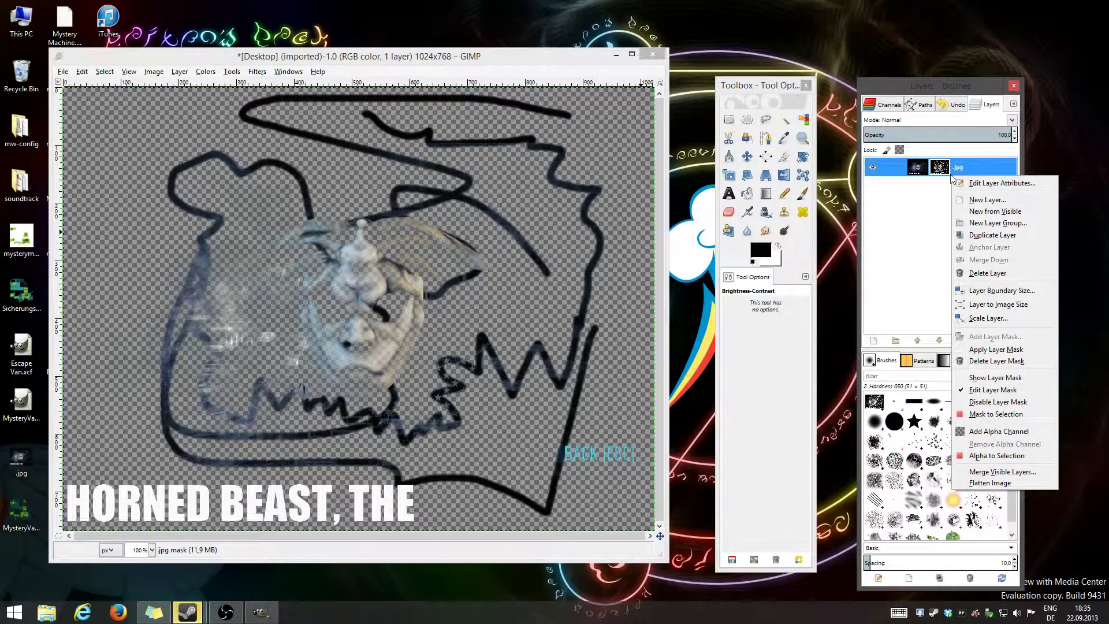
click(994, 350)
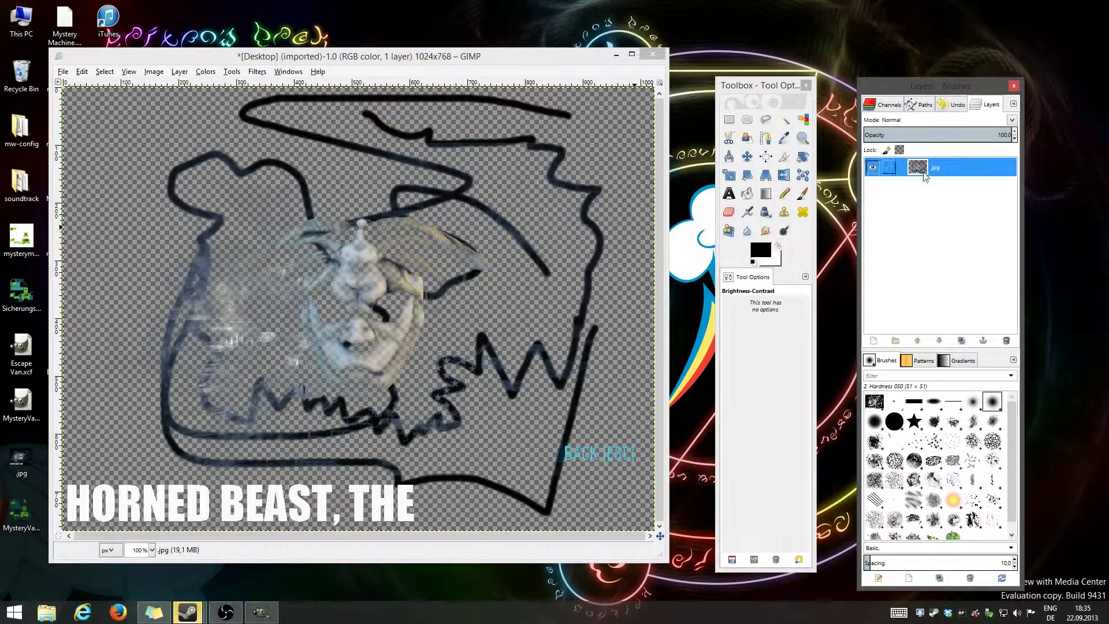
click(874, 108)
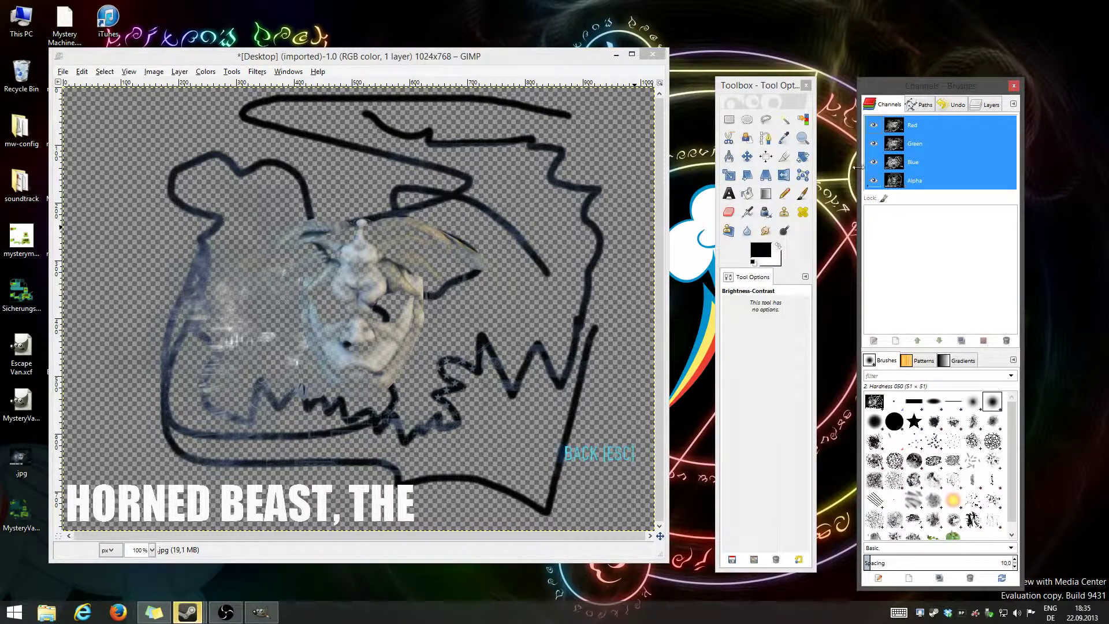
Toggle the Red, Green and Blue channels off and on to inspect the Alpha channel
click(873, 162)
click(874, 143)
click(874, 125)
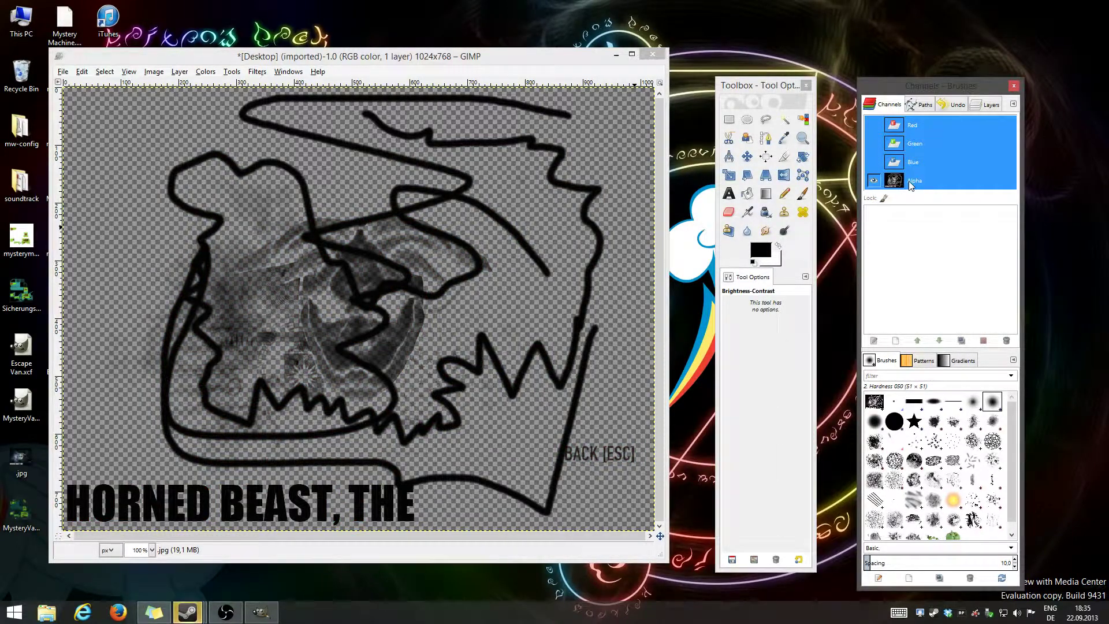
click(873, 162)
click(873, 143)
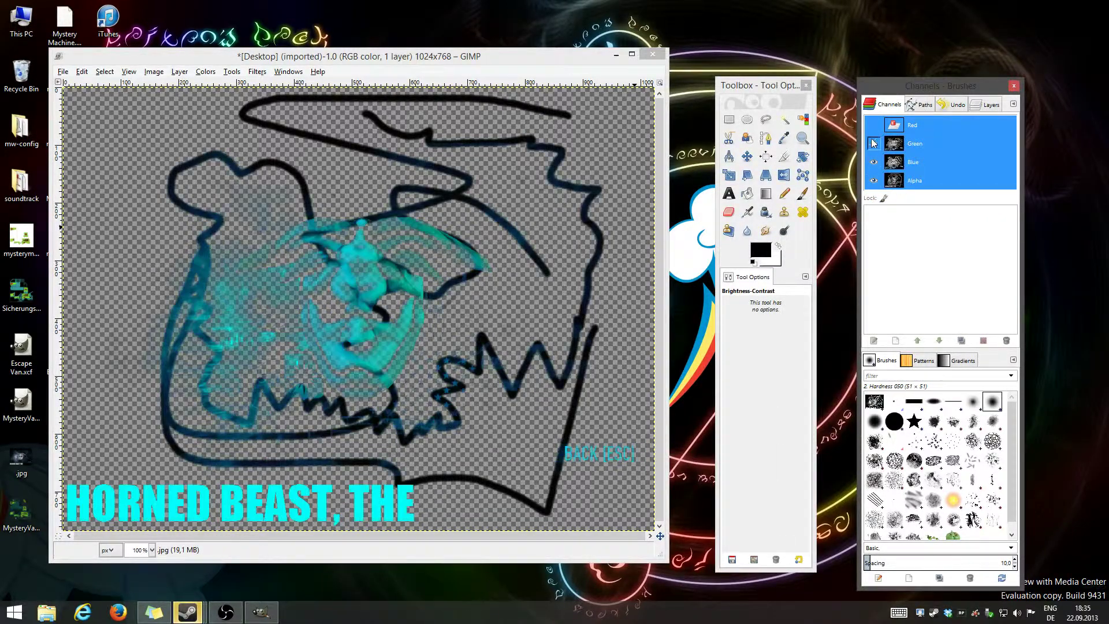
click(873, 125)
click(921, 104)
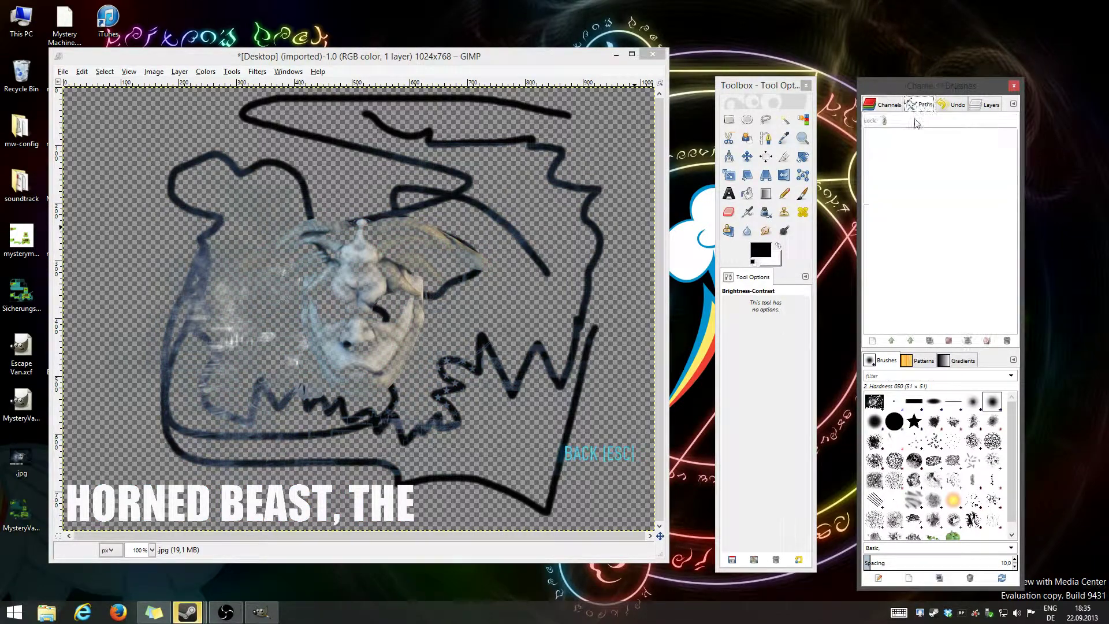
click(883, 104)
drag(918, 86, 915, 53)
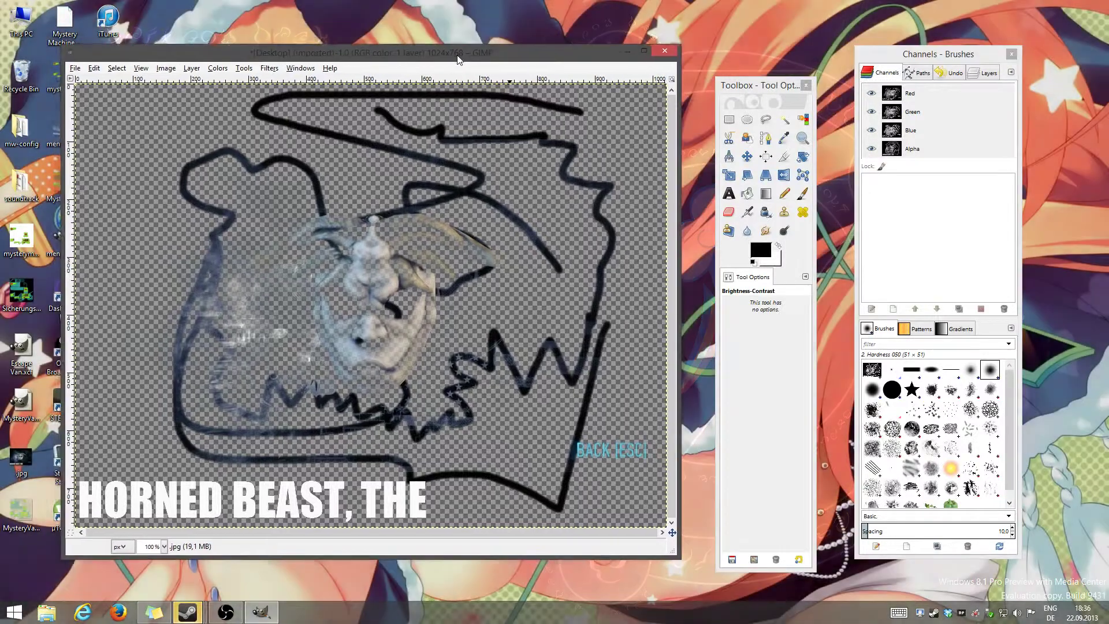
drag(522, 56, 528, 50)
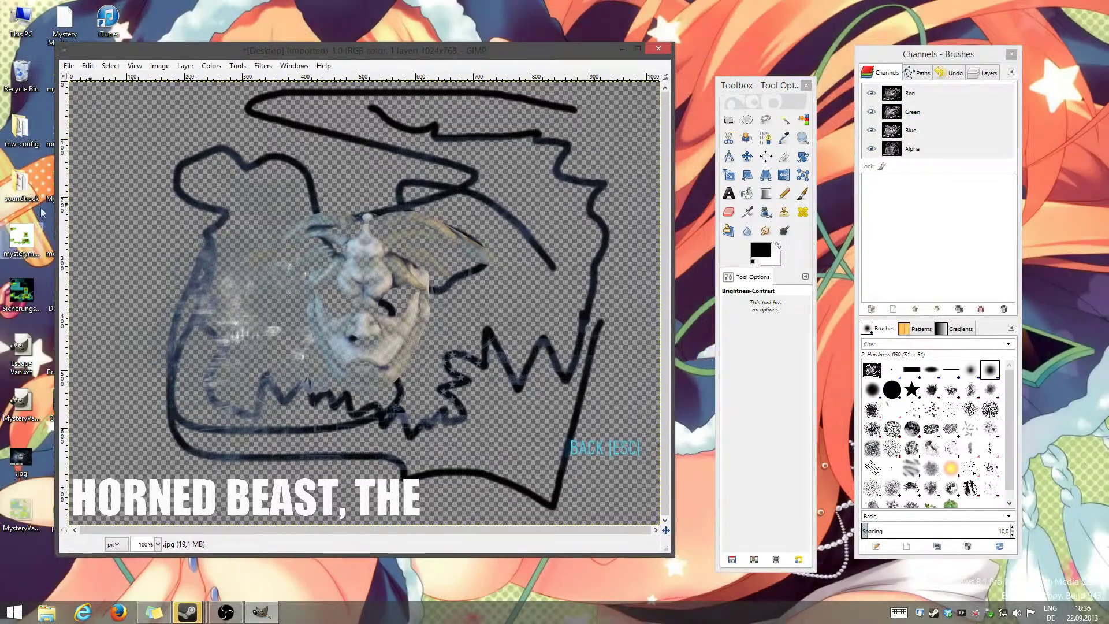
mouse_move(443, 58)
mouse_down()
mouse_move(446, 40)
mouse_move(444, 68)
mouse_up()
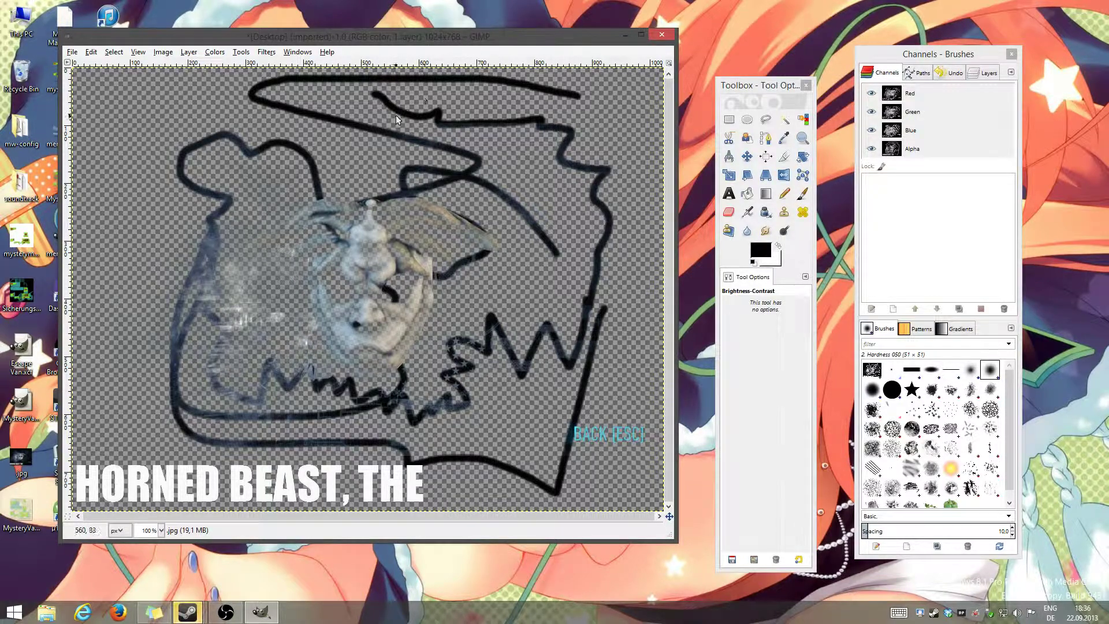
Dismiss GIMP's File menu unused and bring up the Start screen for The Compressonator
click(72, 51)
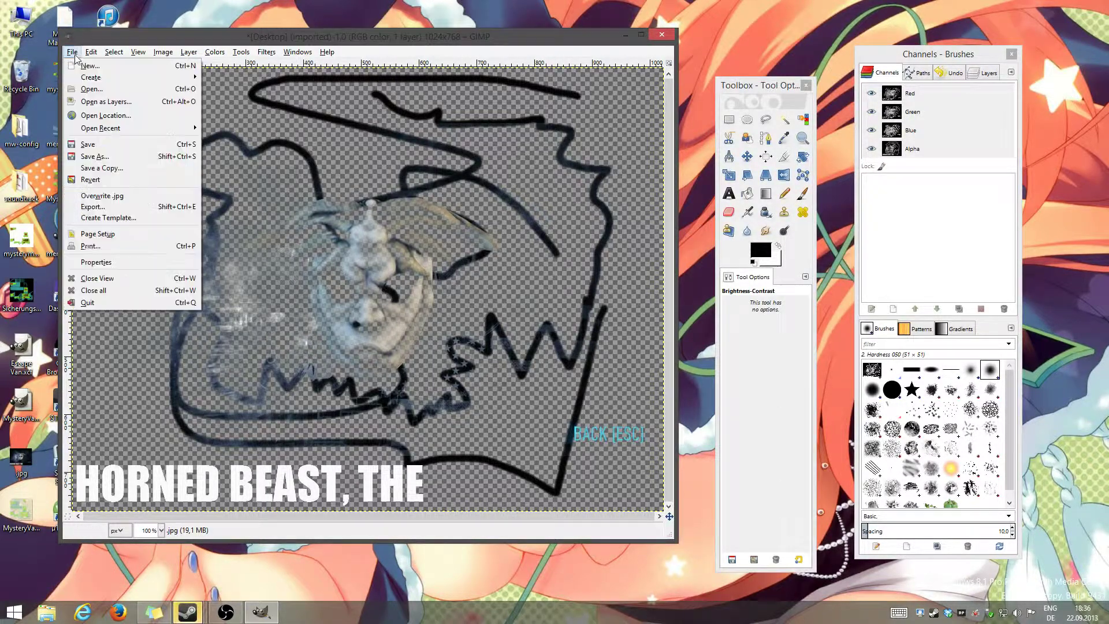
key(Escape)
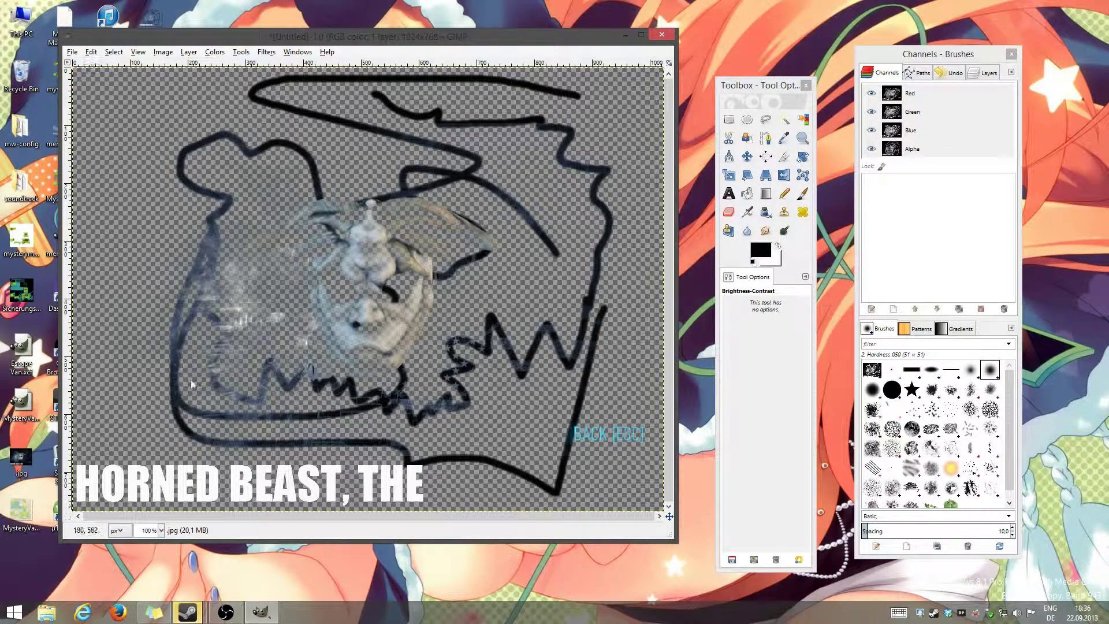
key(super)
key(super)
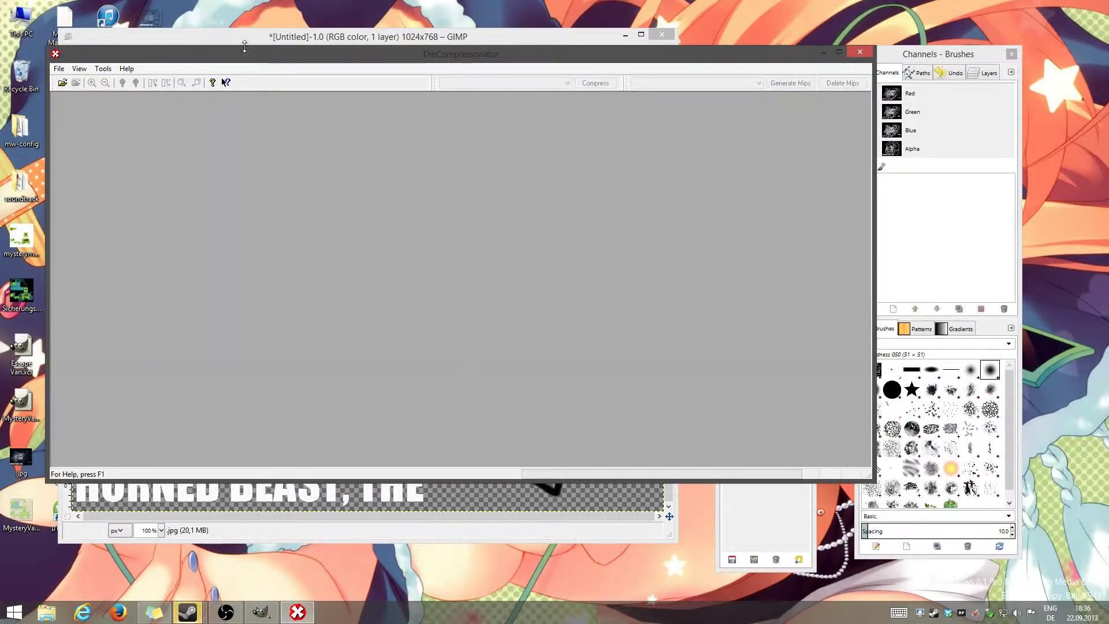
Minimize GIMP and load the exported tesing.png into The Compressonator with an enlarged view
drag(260, 55, 361, 78)
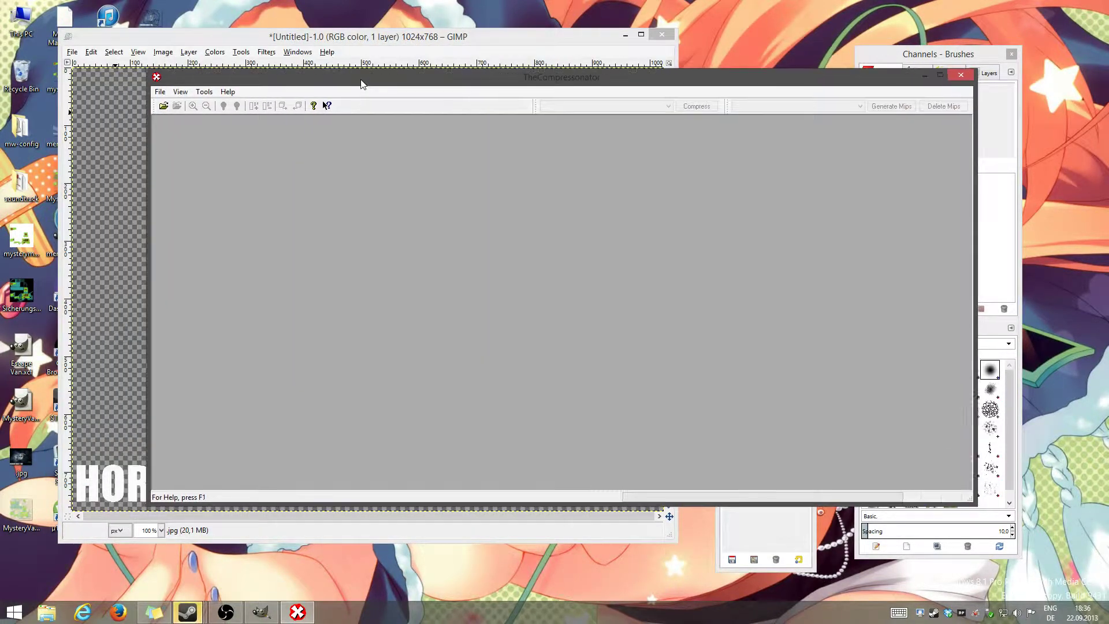
click(622, 37)
drag(484, 74, 502, 66)
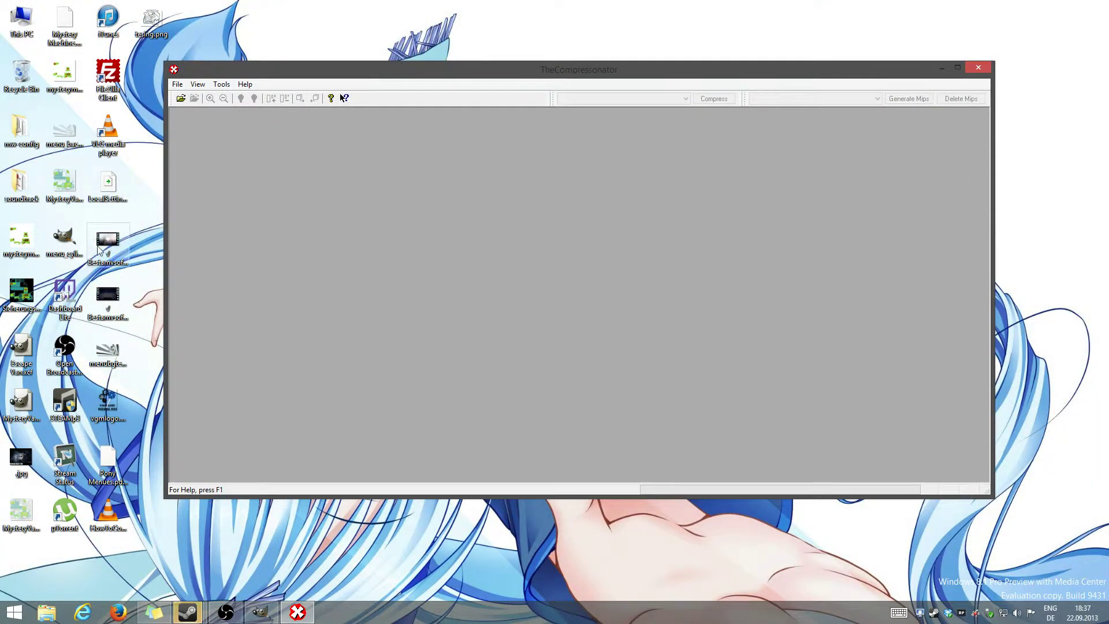
drag(152, 20, 237, 188)
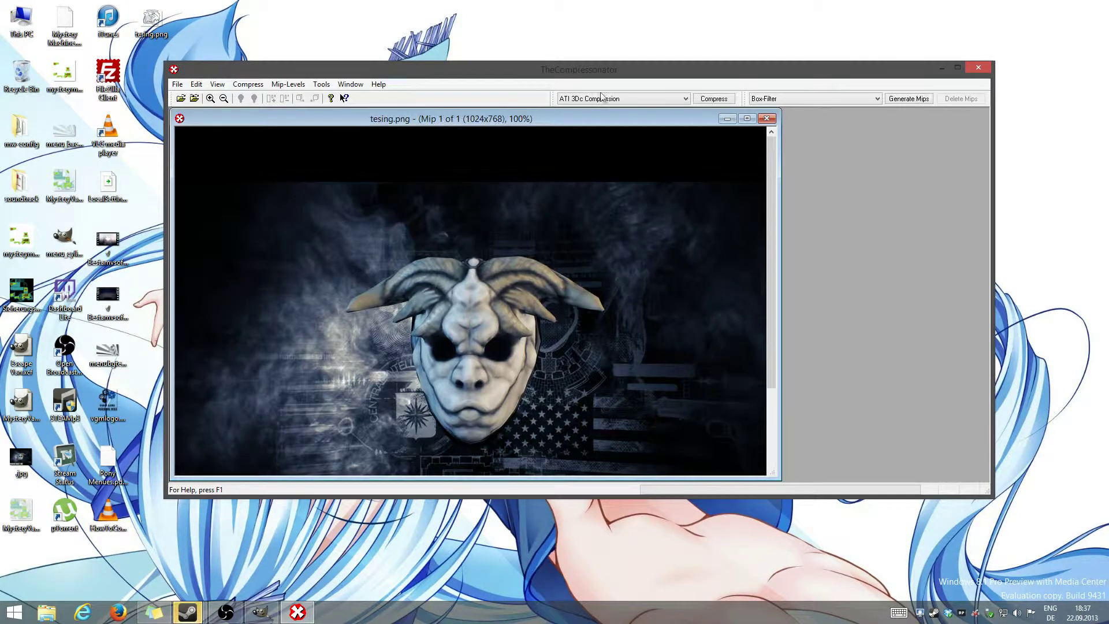
click(747, 118)
scroll(416, 225, up, 3)
scroll(415, 225, down, 4)
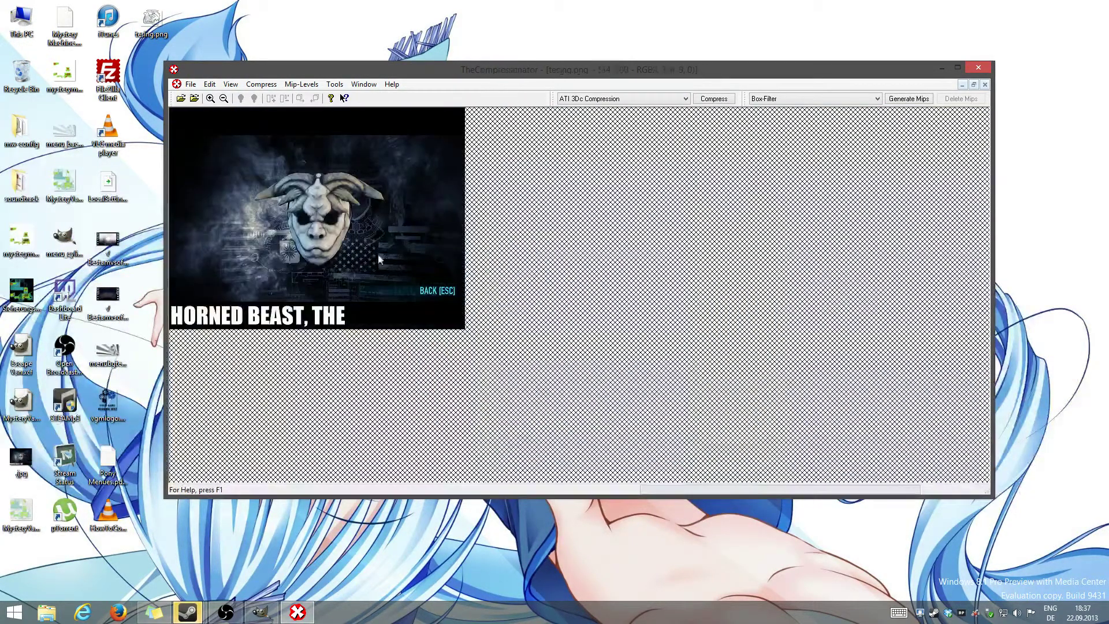
Toggle tesing.png between its alpha channel and RGB views, ending on the colour image
right_click(328, 217)
click(365, 264)
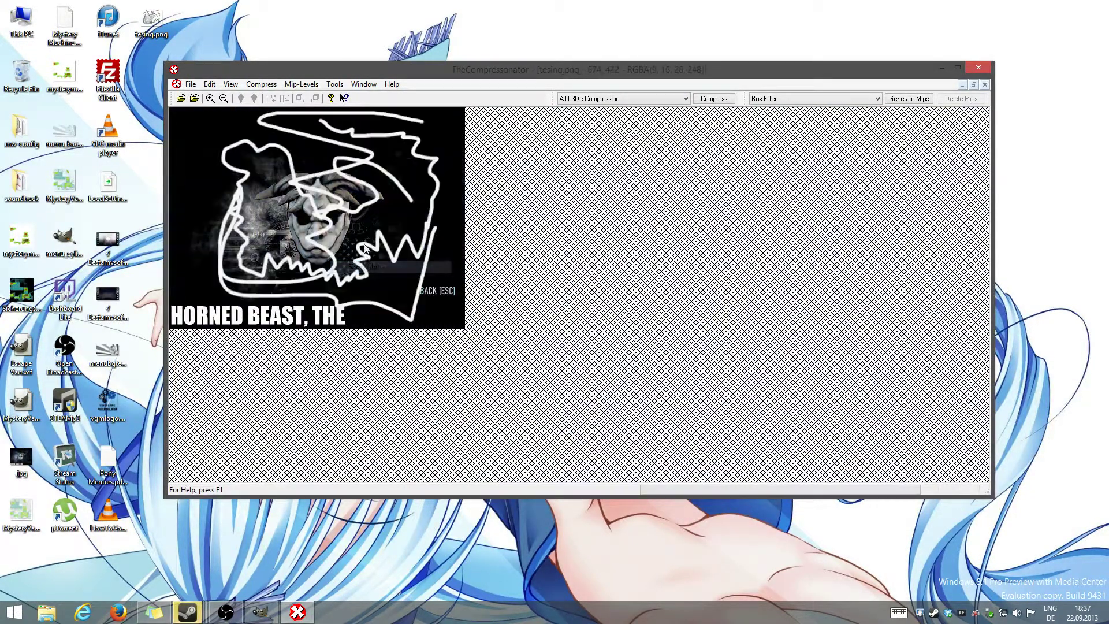
right_click(301, 194)
click(347, 222)
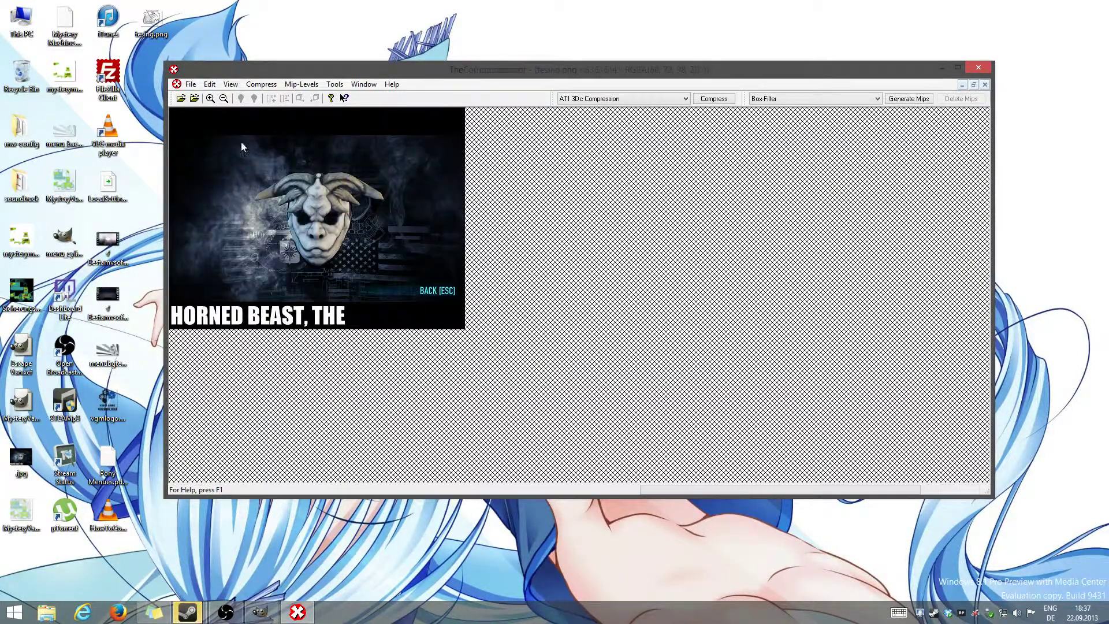
right_click(327, 206)
click(367, 260)
right_click(364, 233)
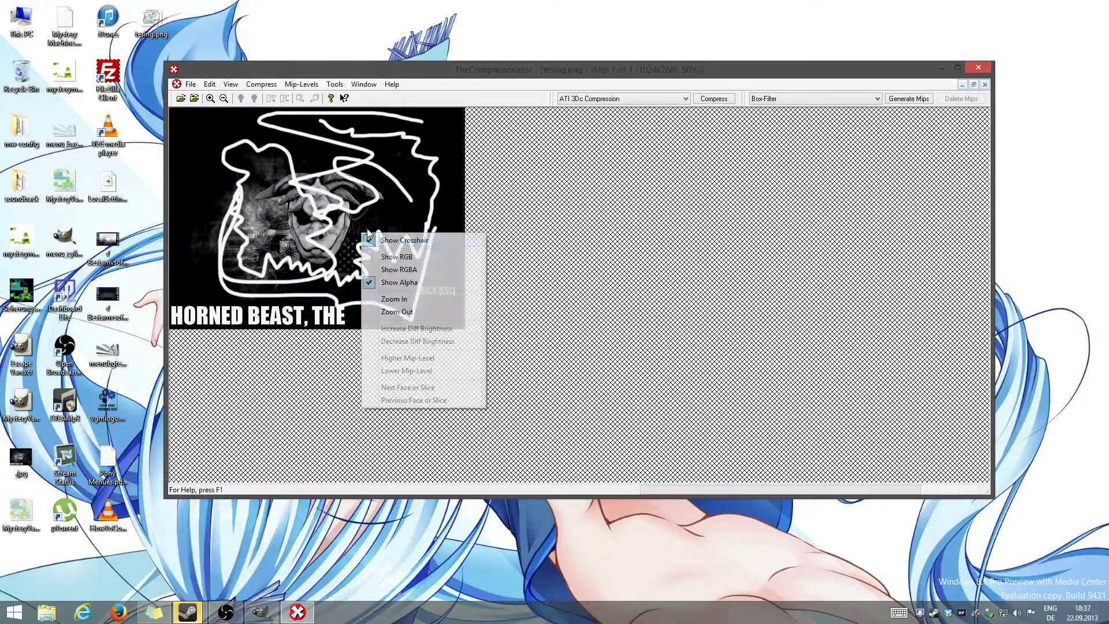
click(388, 257)
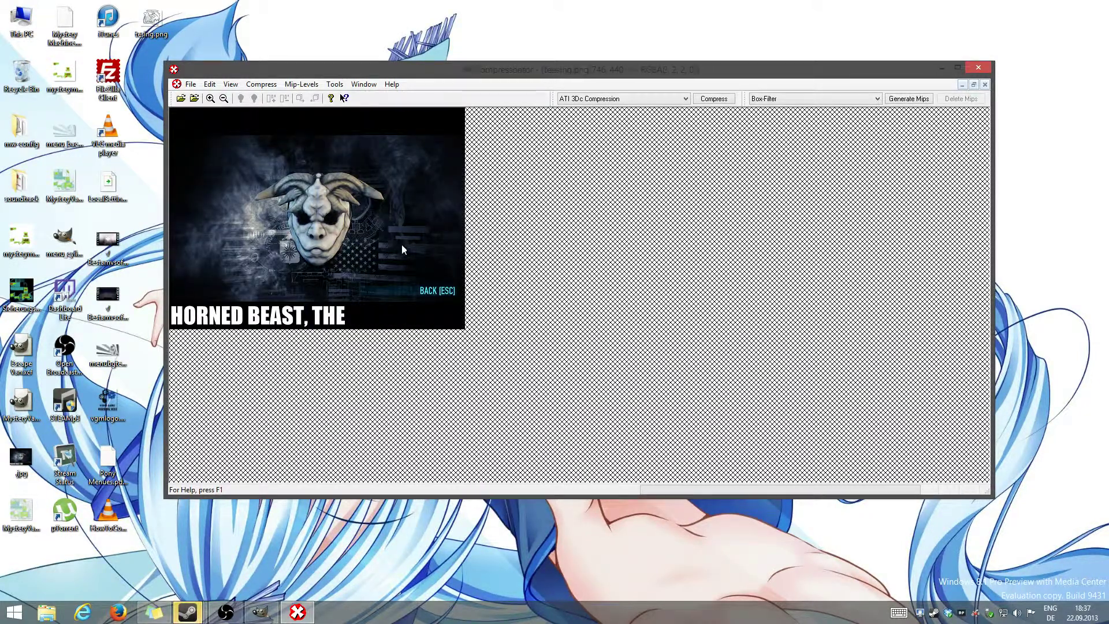
Generate mip levels down to 1x1 and compress tesing.png as DXT5
click(918, 99)
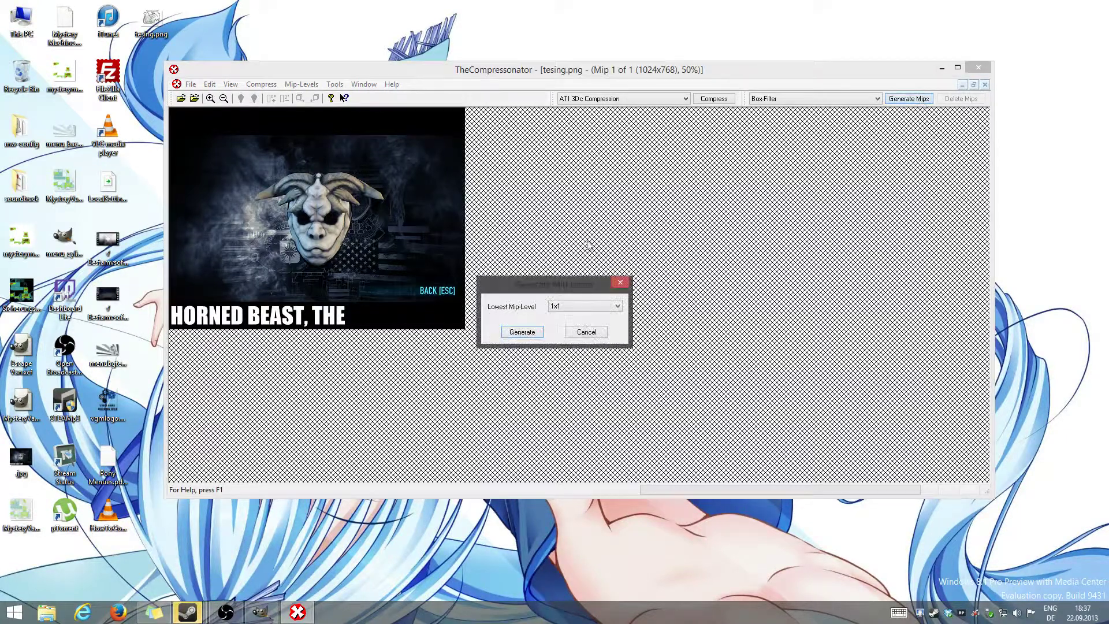
click(525, 333)
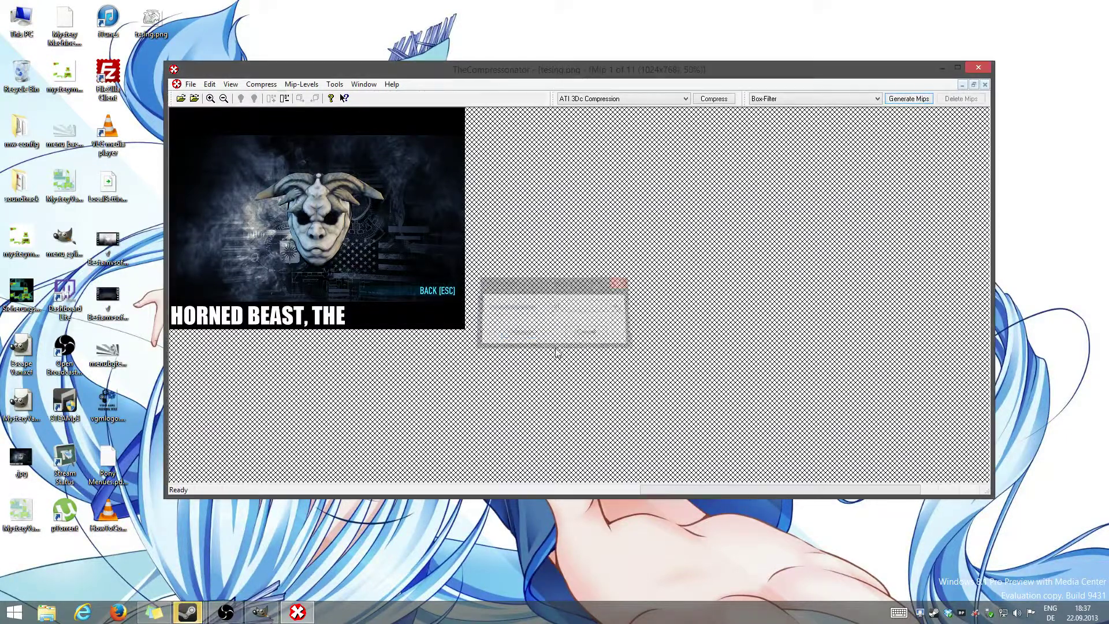
click(713, 99)
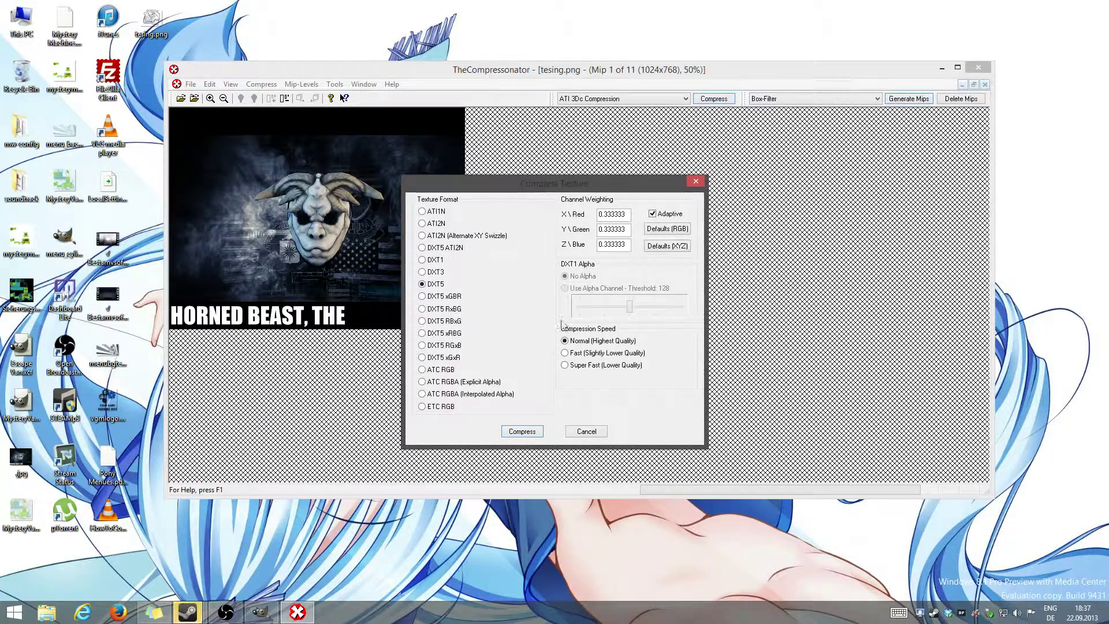
click(521, 434)
drag(469, 62, 472, 64)
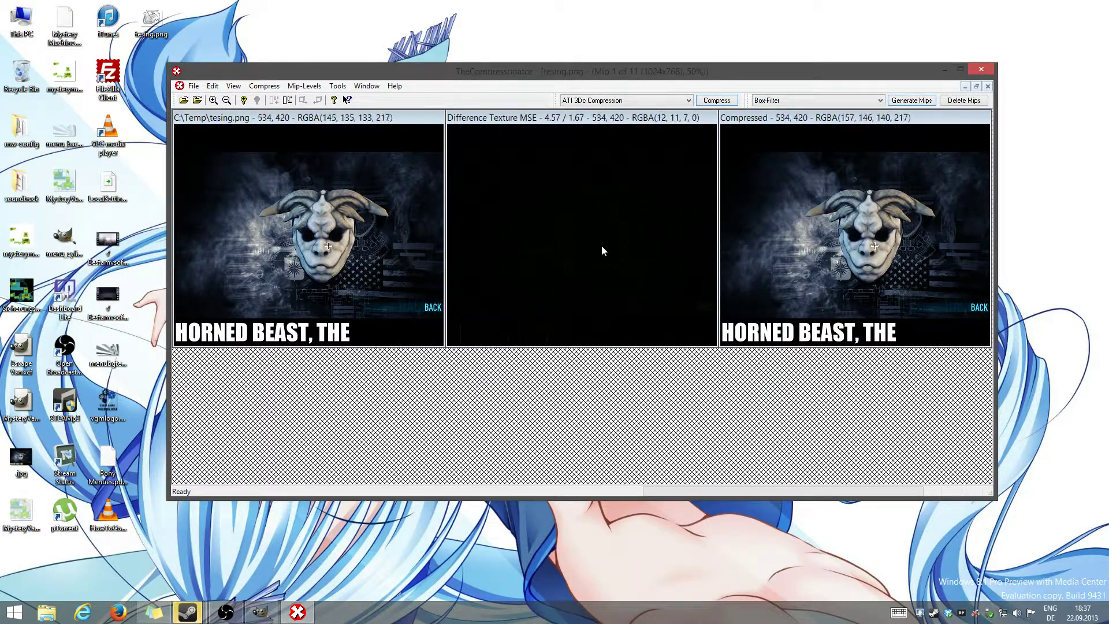
right_click(805, 223)
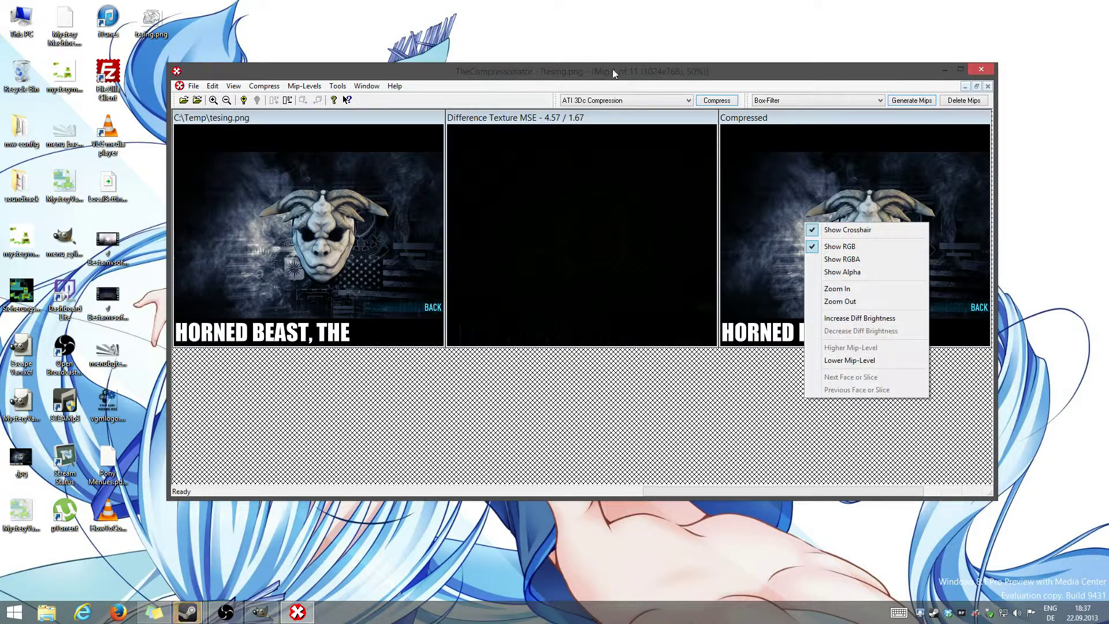
key(Escape)
Save the compressed texture as tesing.DDS on the Desktop
click(194, 86)
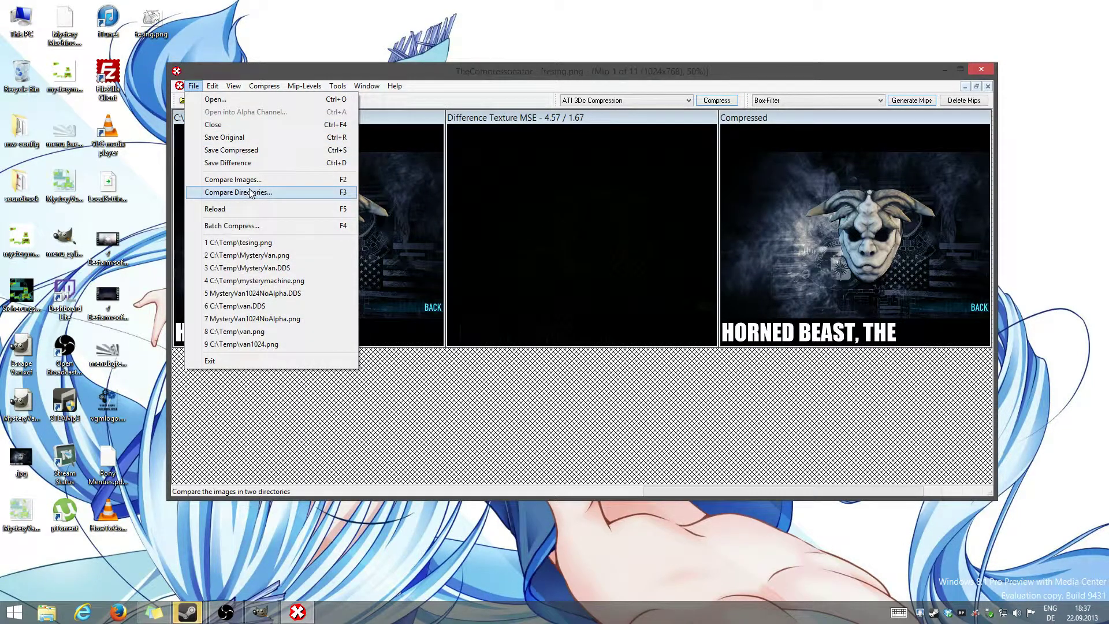
click(249, 149)
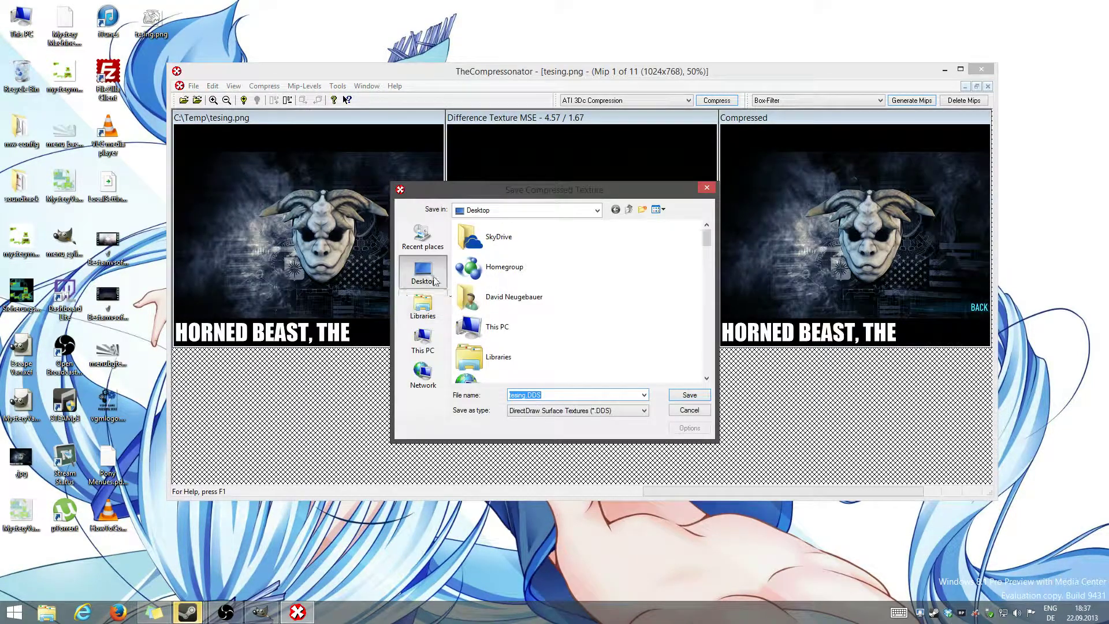
click(687, 394)
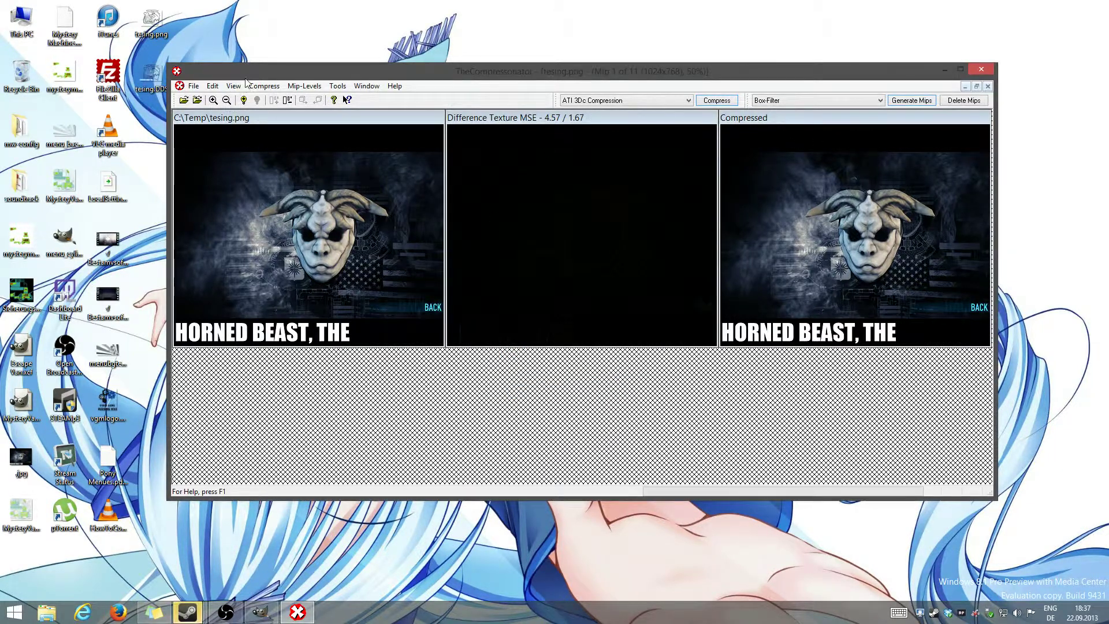
Preview tesing.DDS in IrfanView, then close both IrfanView and The Compressonator
double_click(151, 75)
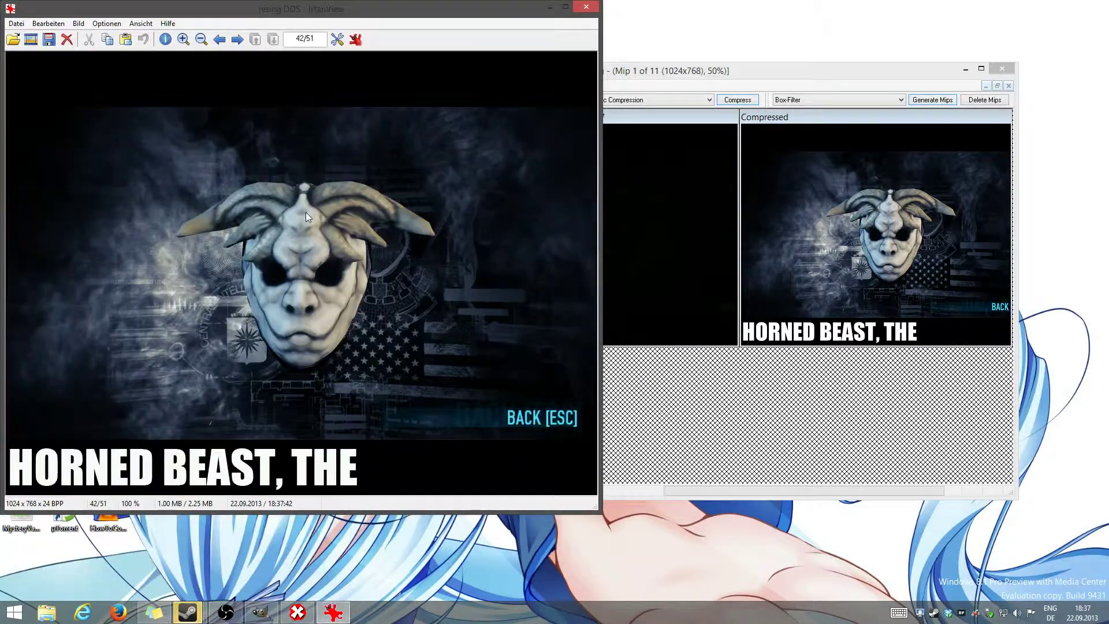
click(585, 9)
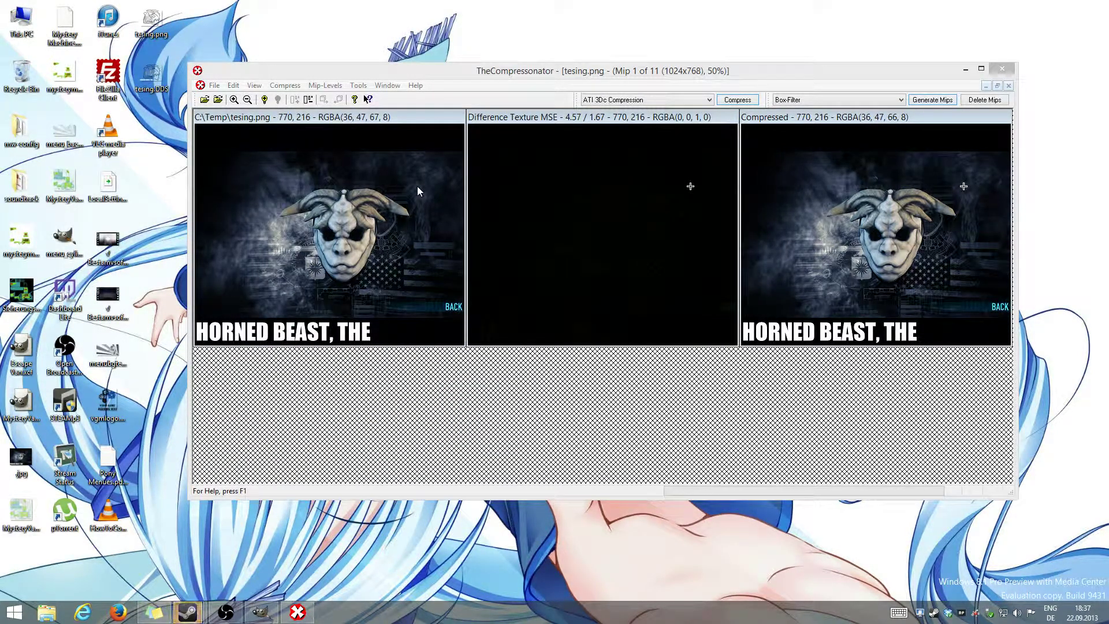
click(1001, 68)
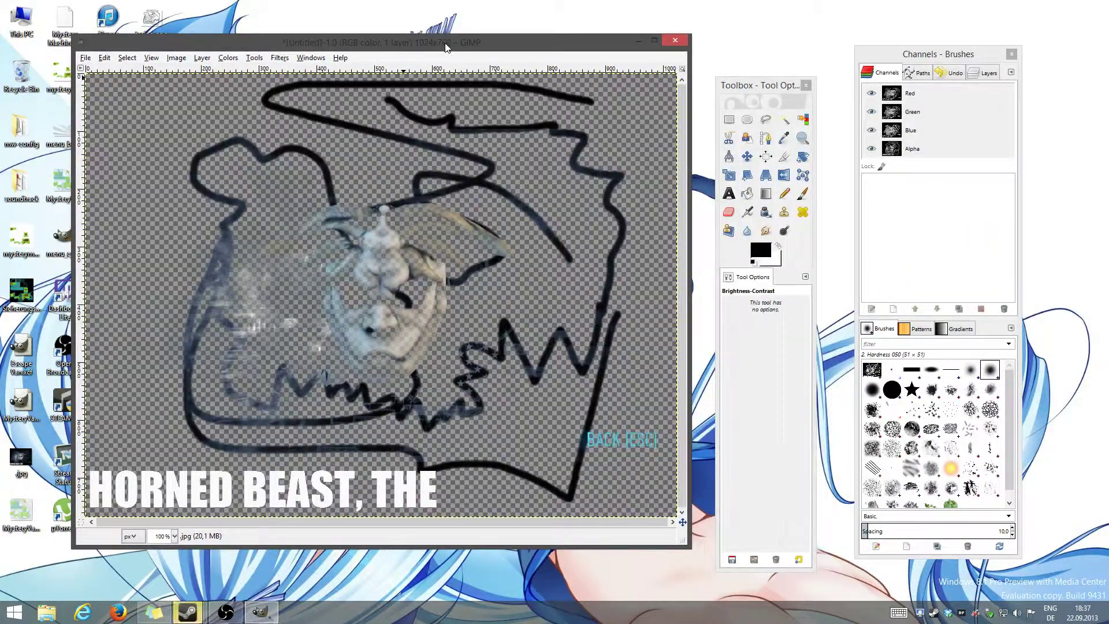
Undo back to the original colour image and add an alpha channel to its .jpg layer
key(ctrl+z)
key(ctrl+z)
key(ctrl+z)
key(ctrl+z)
key(ctrl+z)
key(ctrl+z)
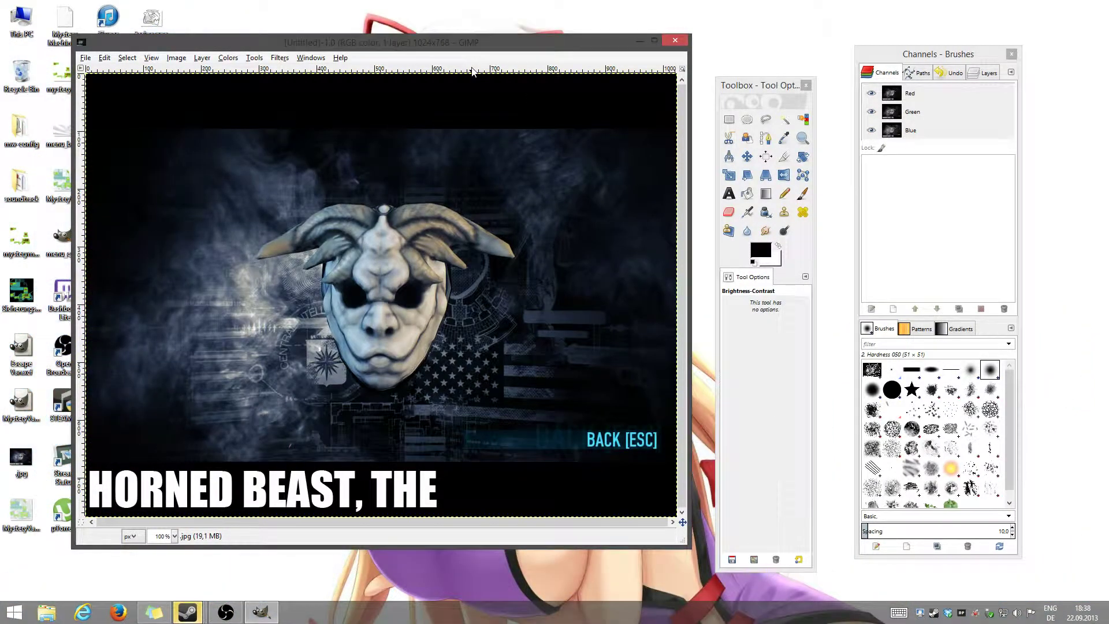
click(973, 74)
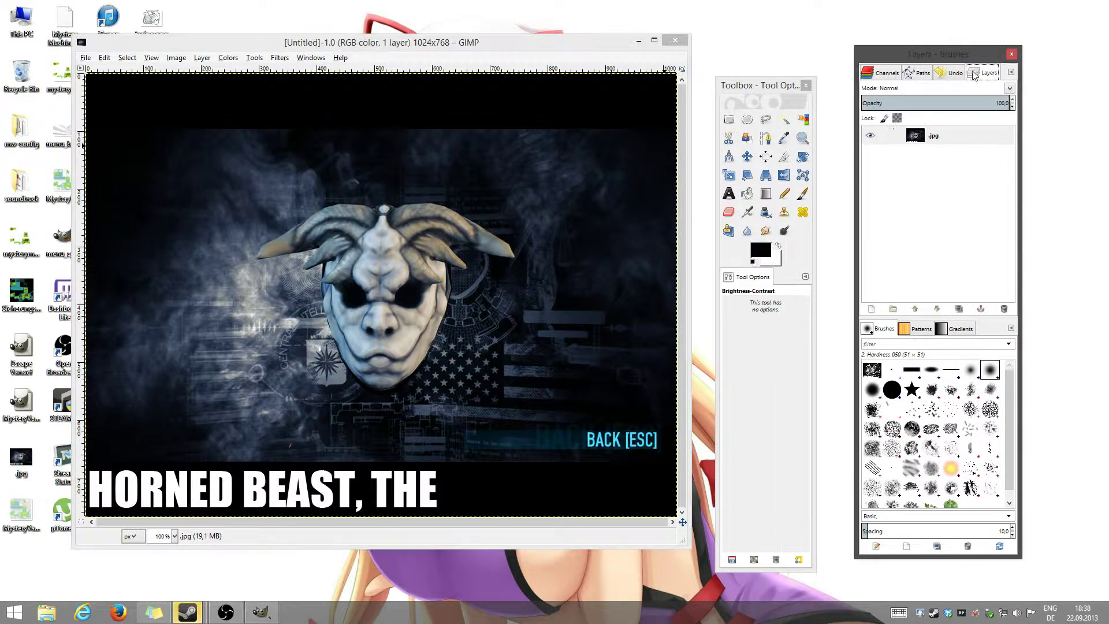
right_click(957, 138)
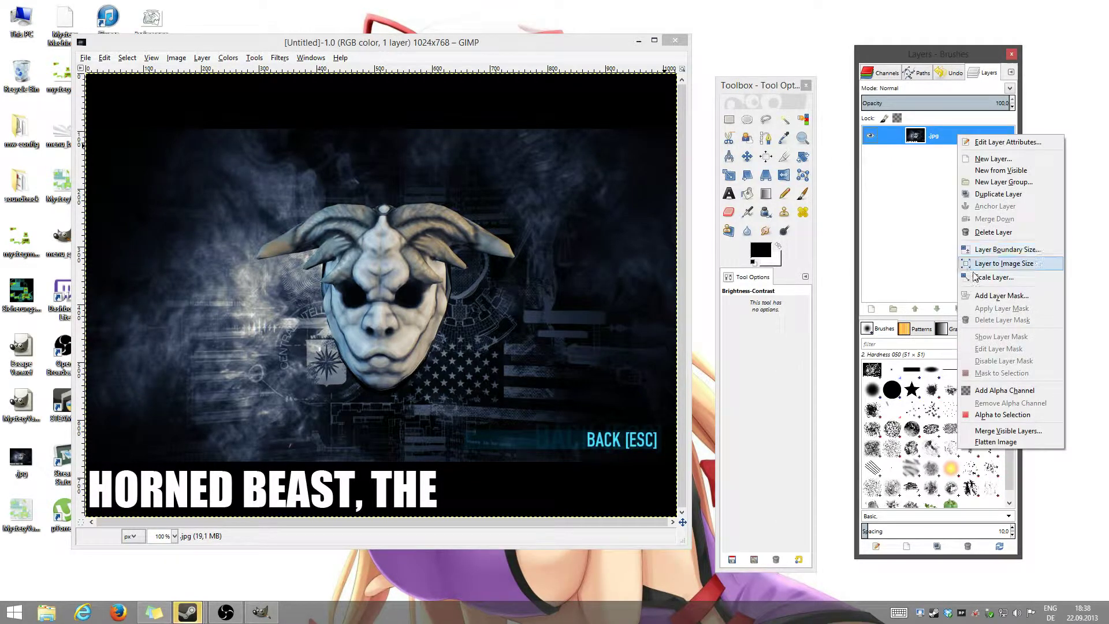
click(976, 391)
drag(465, 51, 383, 57)
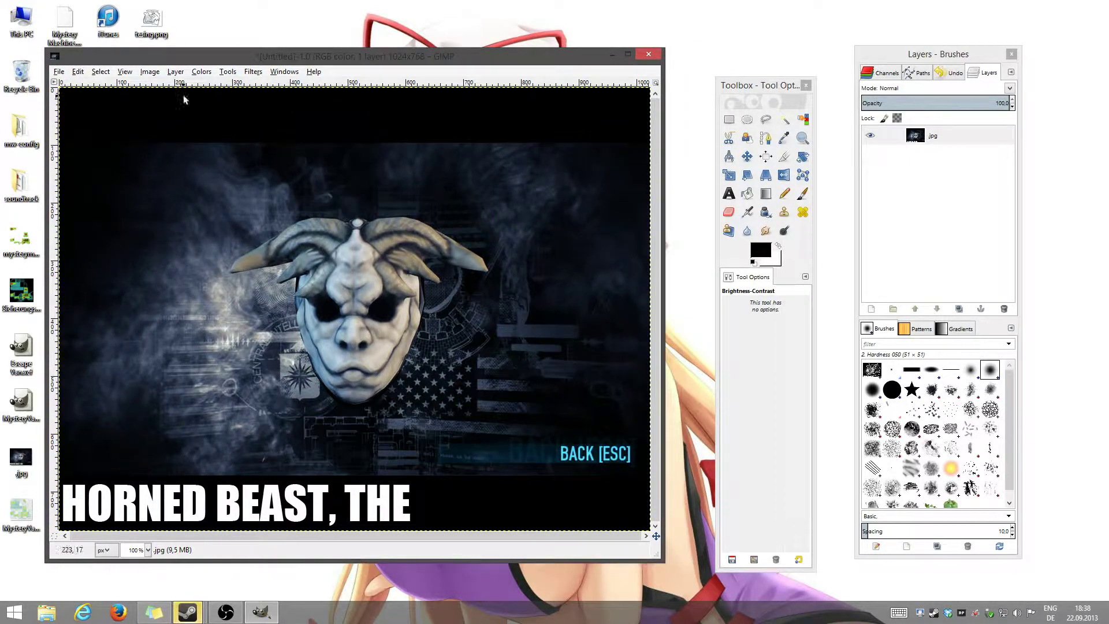
drag(158, 64, 234, 65)
drag(471, 58, 442, 58)
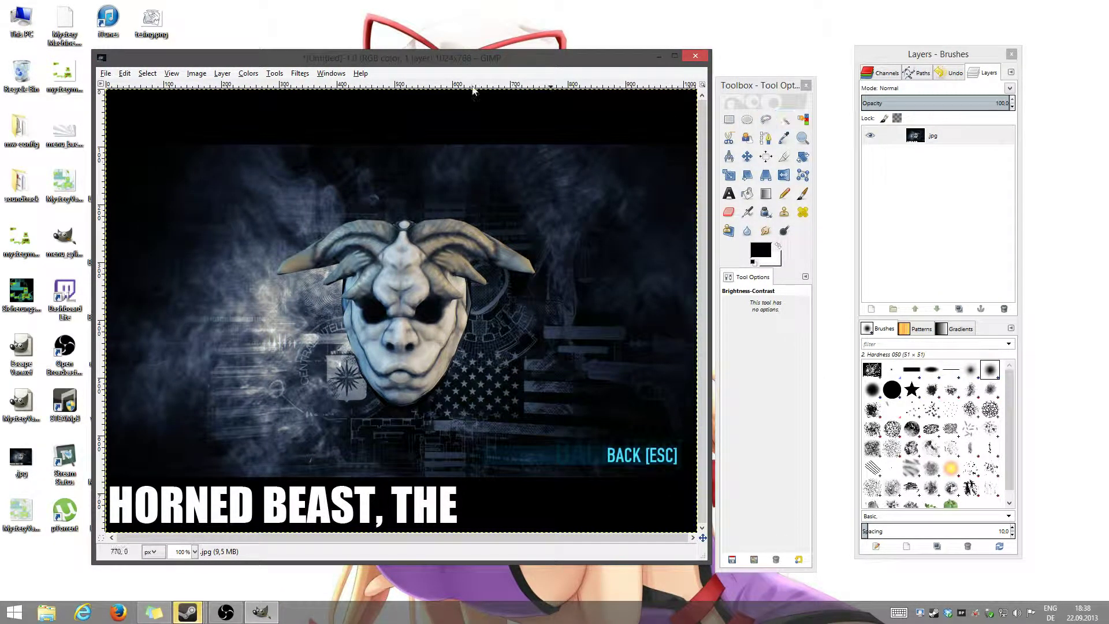
click(248, 73)
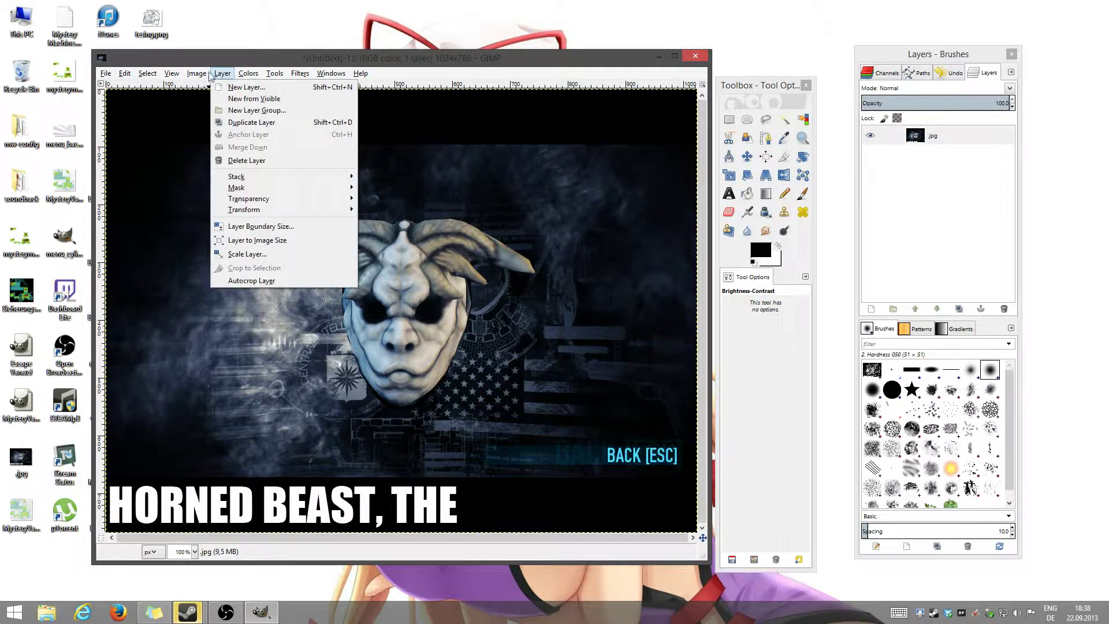
Switch the image mode to Grayscale, then back to RGB
click(223, 74)
click(197, 73)
mouse_move(211, 105)
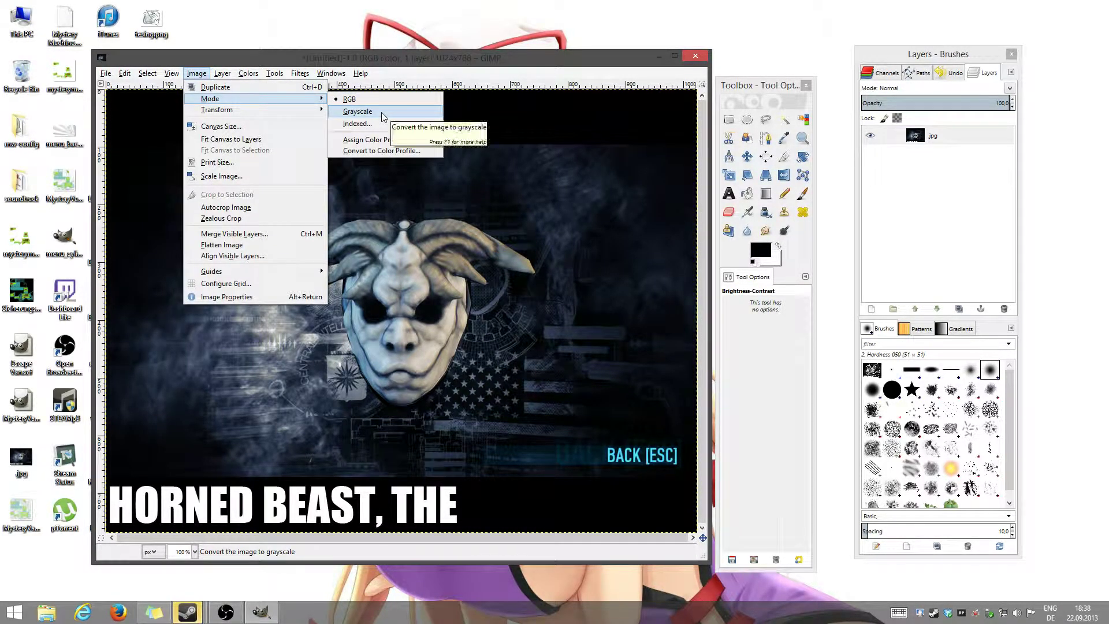
click(379, 113)
click(196, 73)
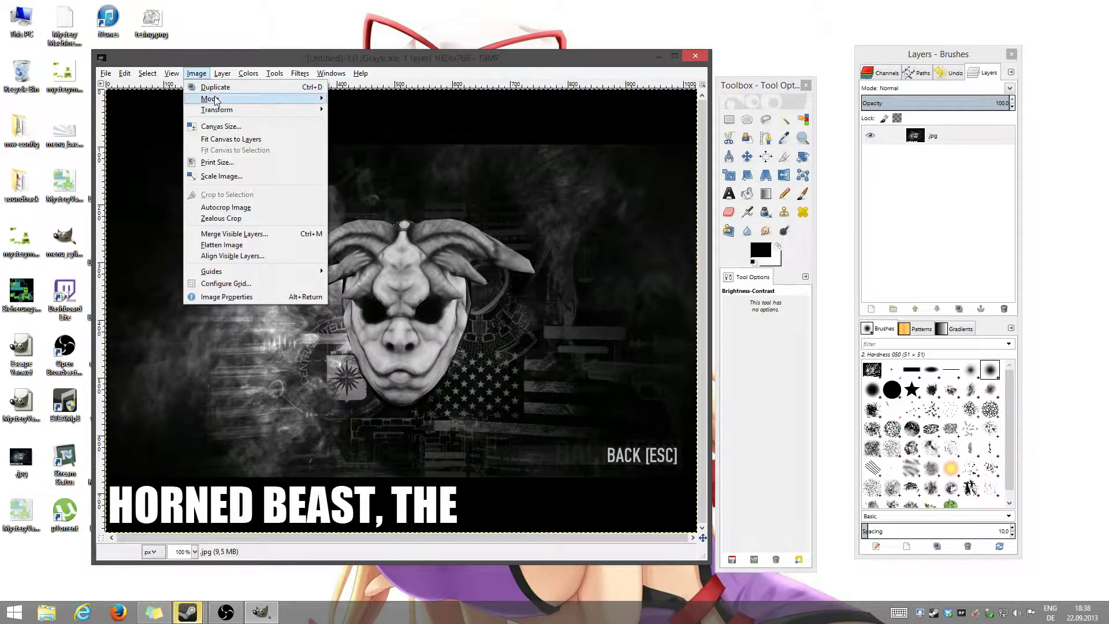
mouse_move(211, 98)
click(400, 101)
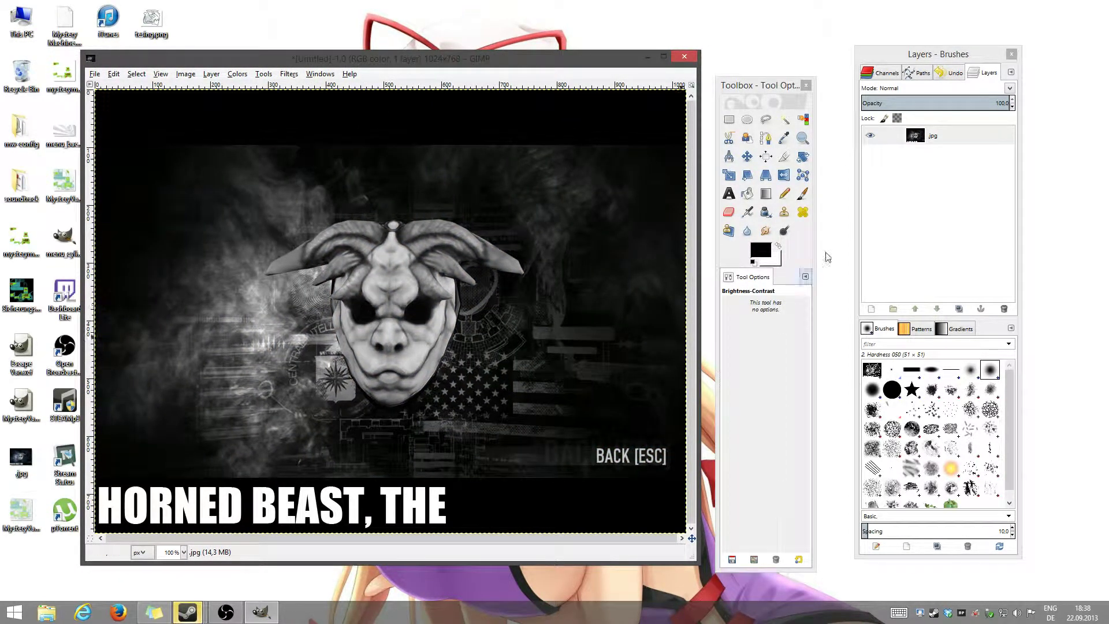
Paint glowing white dots into both eyes with the soft paintbrush
click(783, 195)
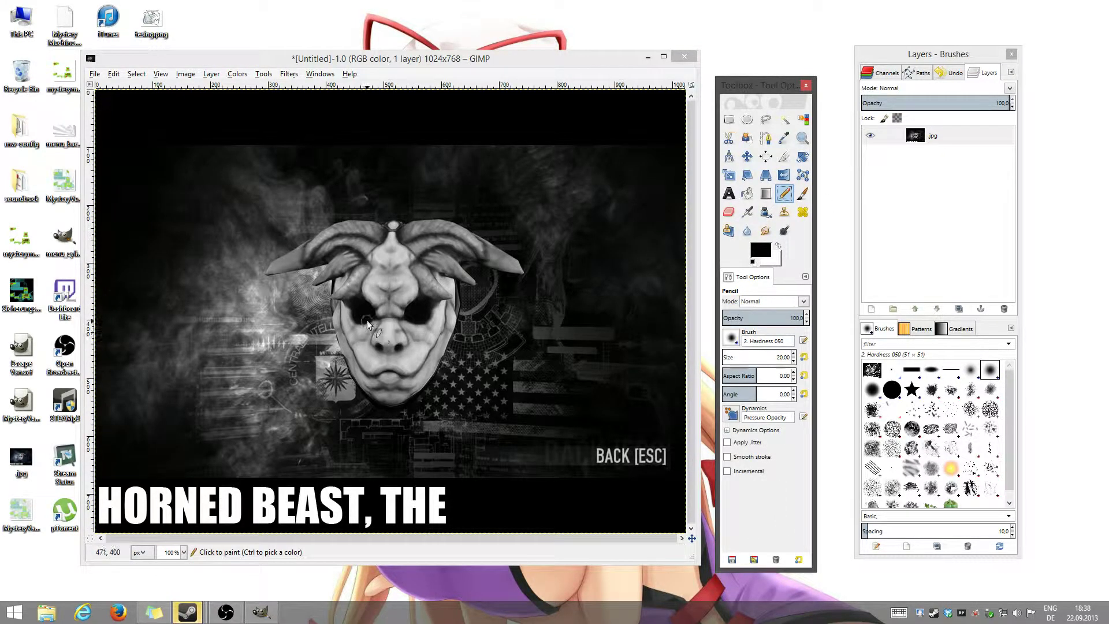
scroll(362, 320, up, 4)
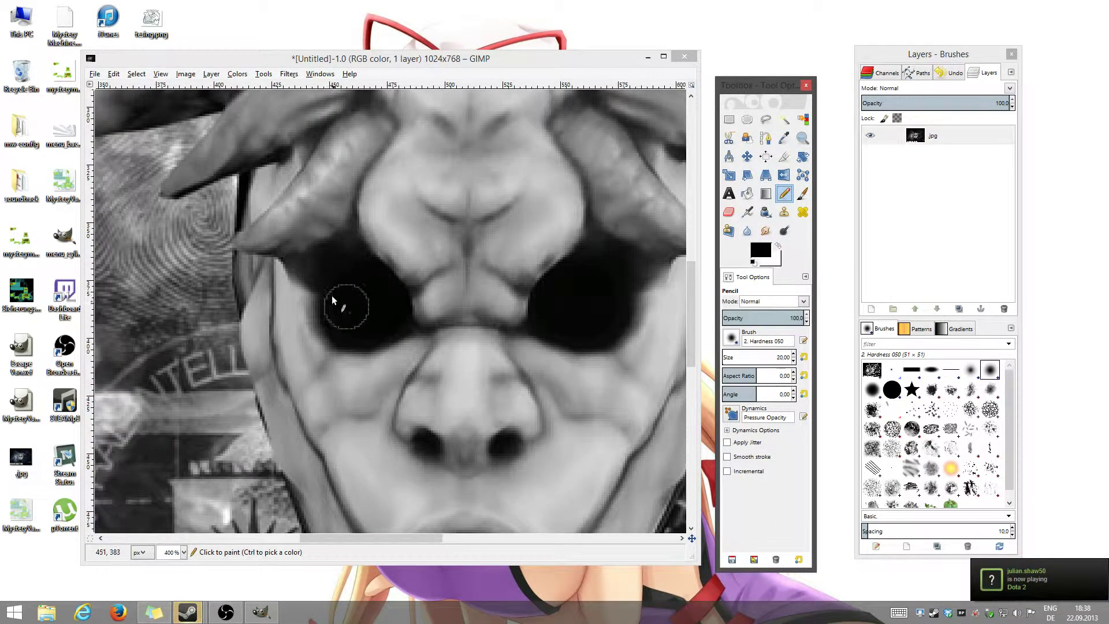
click(802, 194)
click(778, 247)
click(361, 288)
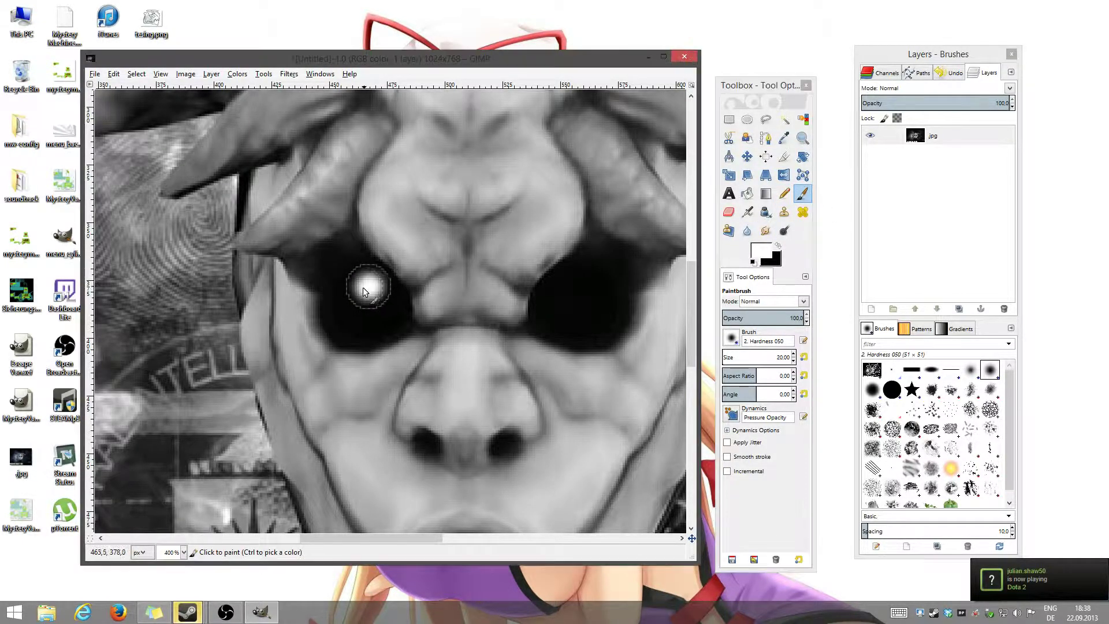
drag(367, 309, 374, 299)
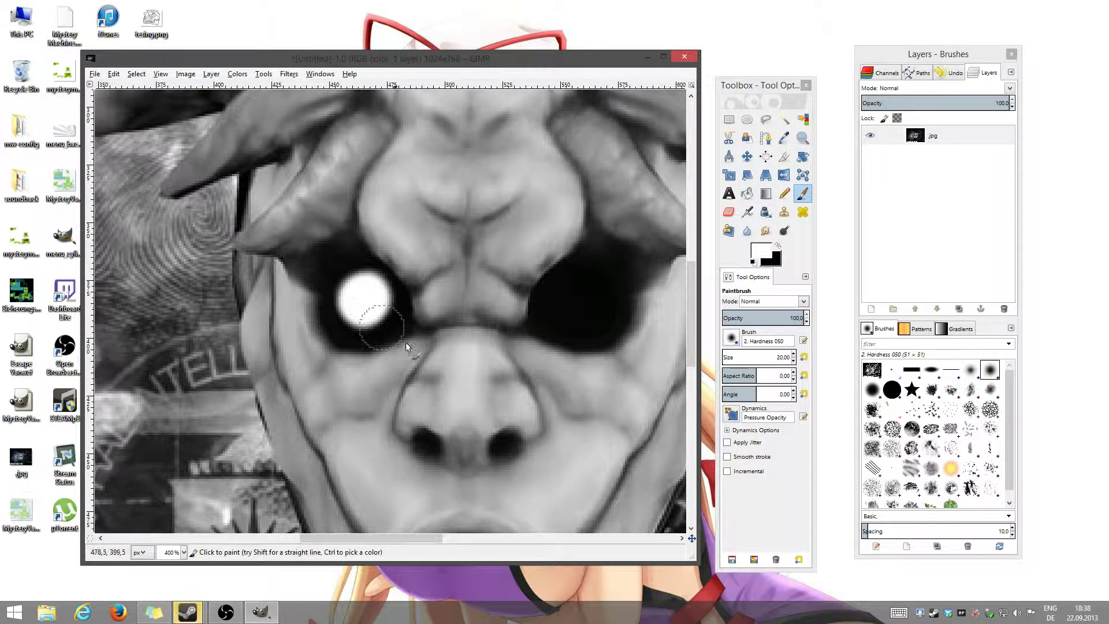
mouse_move(584, 285)
mouse_down()
mouse_move(572, 296)
mouse_move(576, 307)
mouse_move(584, 296)
mouse_move(579, 314)
mouse_up()
scroll(509, 310, down, 1)
scroll(509, 310, down, 4)
scroll(404, 277, up, 3)
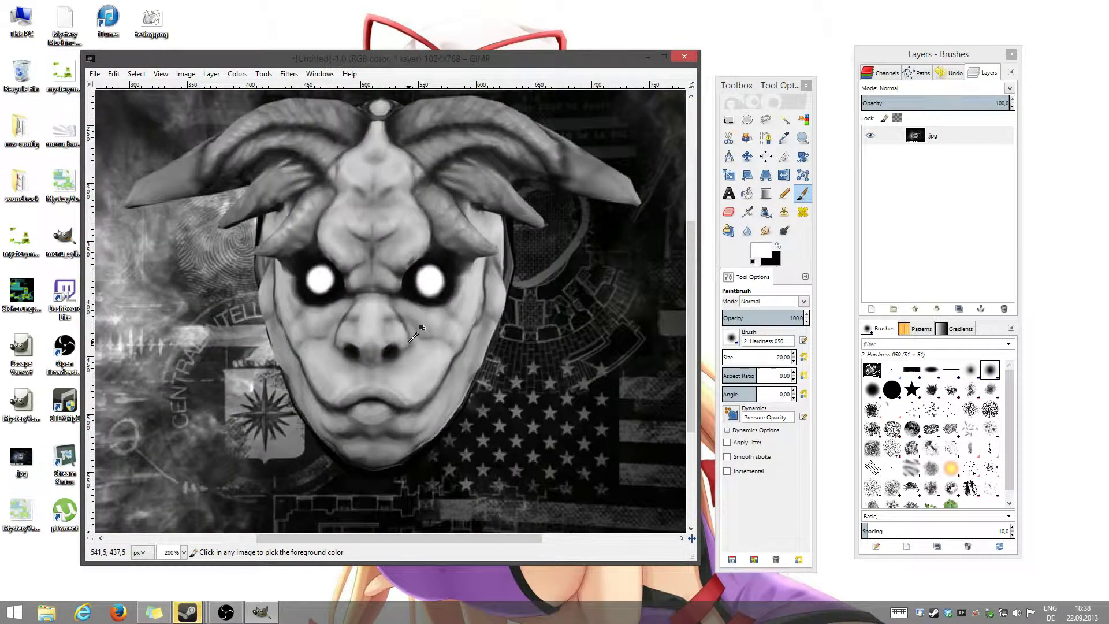
scroll(384, 225, down, 1)
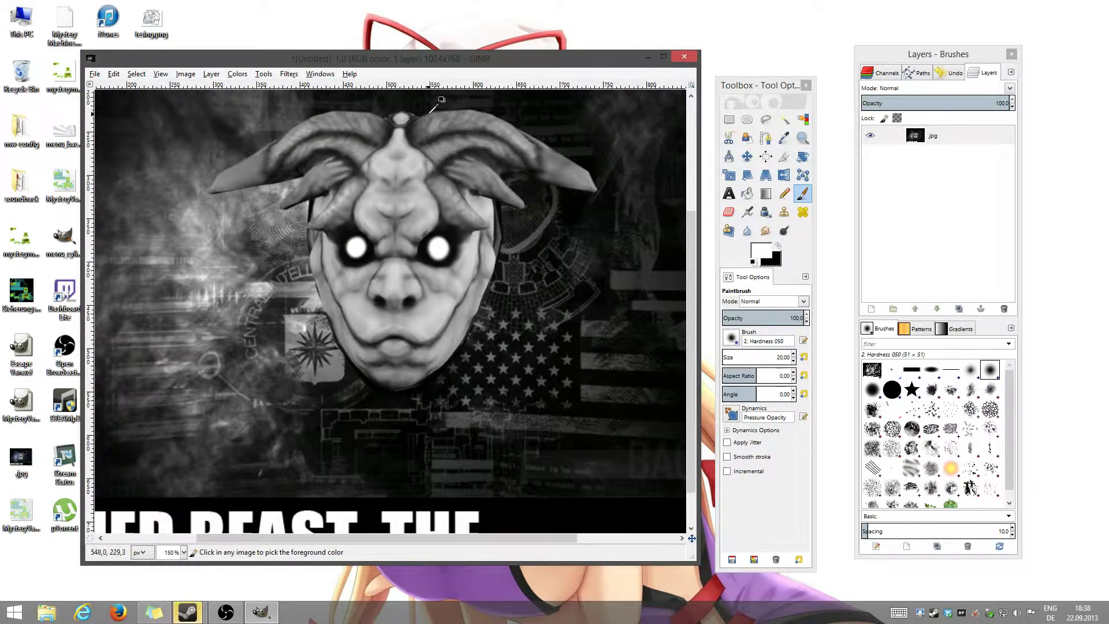
scroll(404, 161, up, 1)
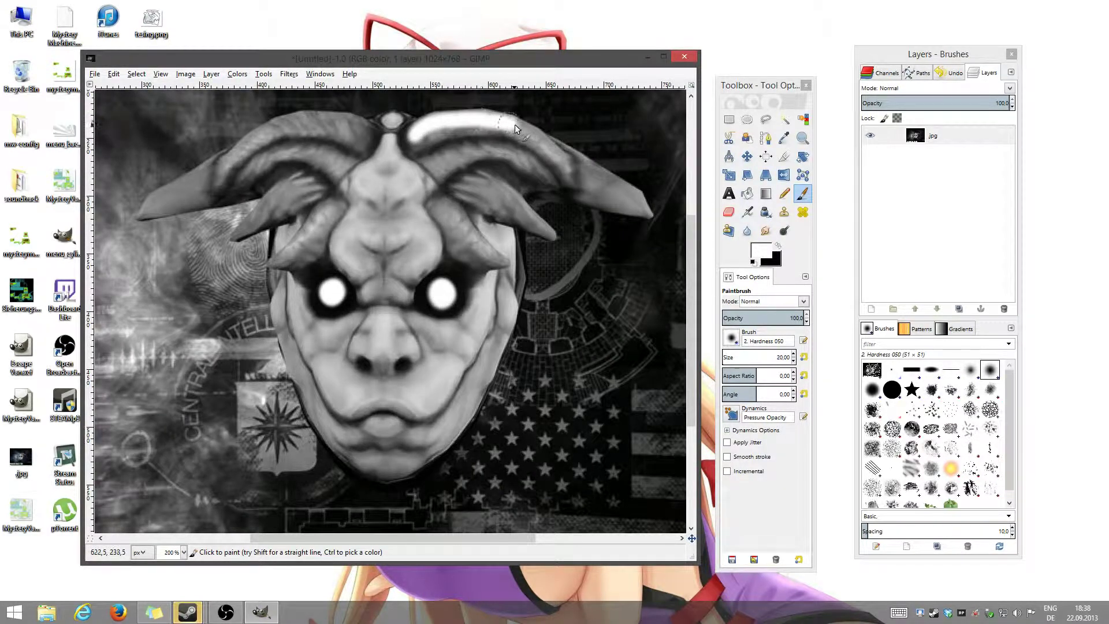
Stroke thick white over the right horn, then the upper and lower left horn
mouse_move(652, 208)
mouse_down()
mouse_move(514, 186)
mouse_move(511, 201)
mouse_move(544, 227)
mouse_move(537, 231)
mouse_move(449, 197)
mouse_up()
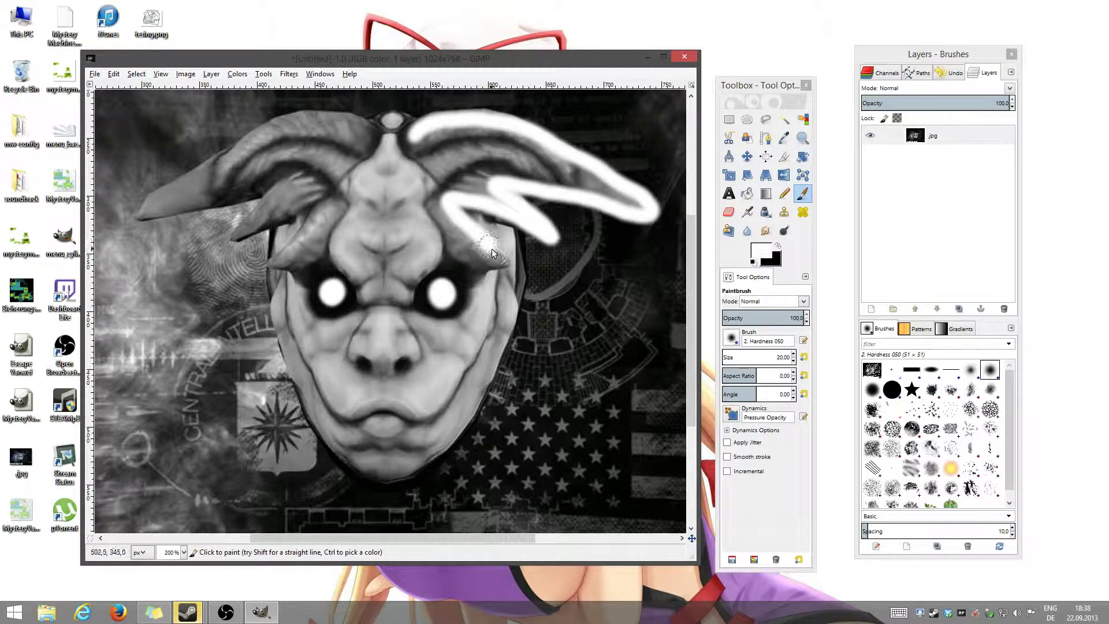
mouse_move(495, 258)
mouse_down()
mouse_move(446, 244)
mouse_move(432, 187)
mouse_up()
mouse_move(420, 136)
mouse_down()
mouse_move(605, 192)
mouse_move(468, 139)
mouse_up()
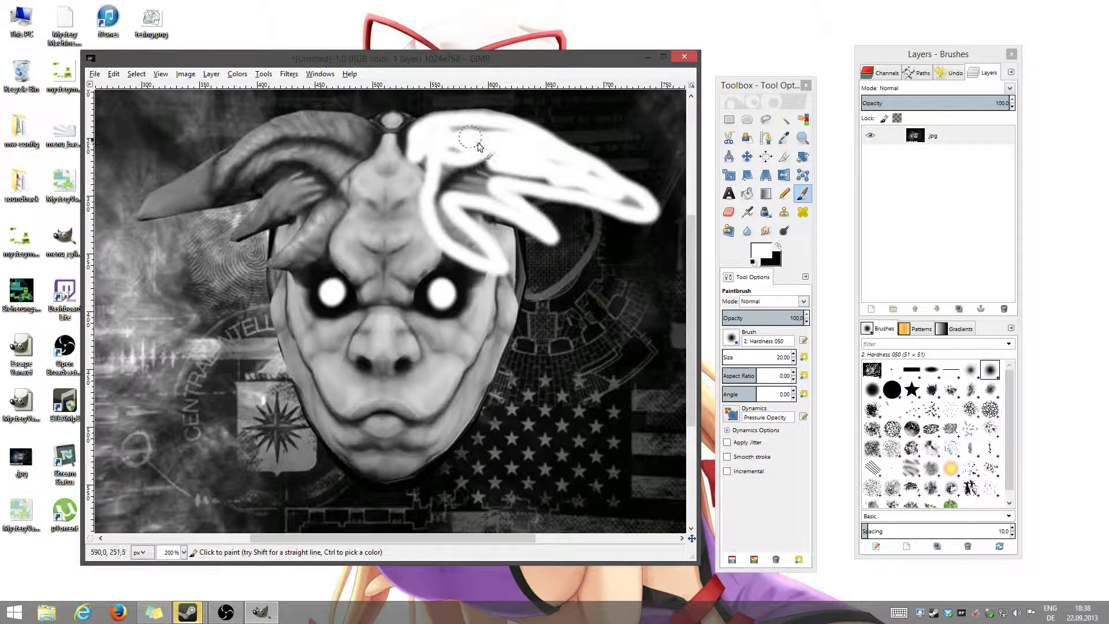
drag(446, 189, 605, 195)
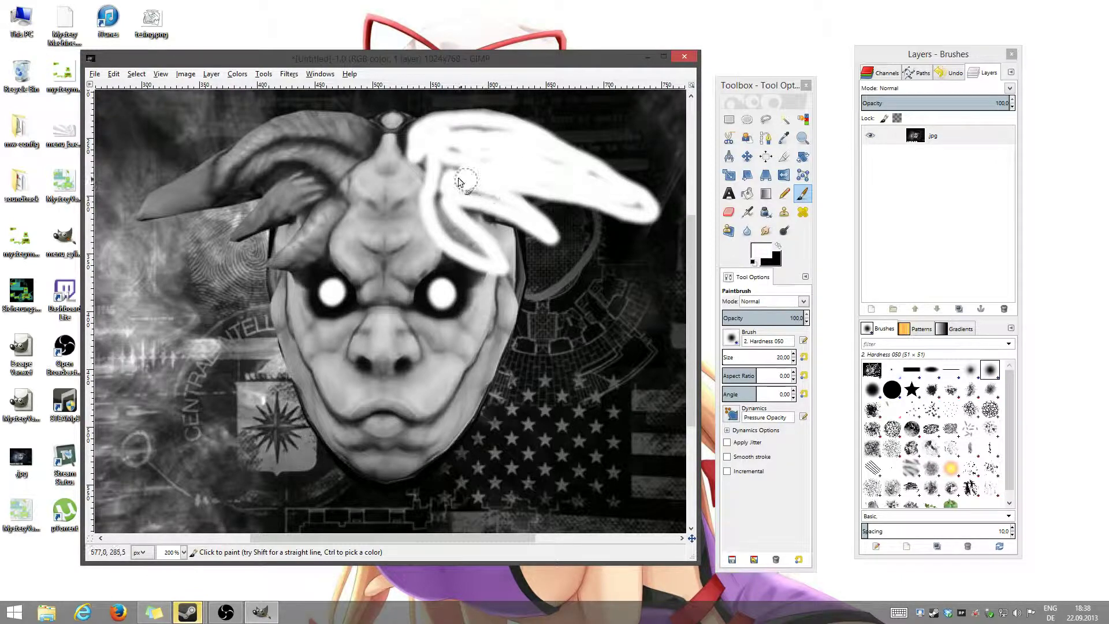
mouse_move(466, 241)
mouse_down()
mouse_move(430, 207)
mouse_move(477, 124)
mouse_up()
mouse_move(368, 150)
mouse_down()
mouse_move(319, 176)
mouse_move(337, 210)
mouse_up()
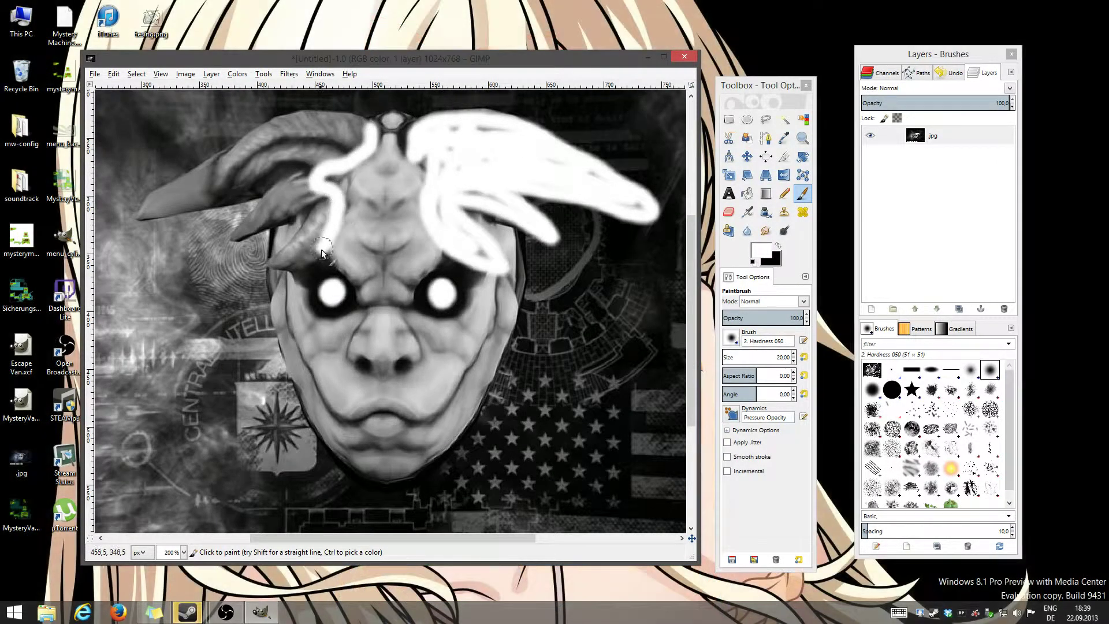
mouse_move(276, 264)
mouse_down()
mouse_move(328, 190)
mouse_move(309, 234)
mouse_move(327, 236)
mouse_move(318, 196)
mouse_move(236, 238)
mouse_move(271, 200)
mouse_move(317, 179)
mouse_move(260, 221)
mouse_move(304, 204)
mouse_move(243, 190)
mouse_move(140, 210)
mouse_move(249, 197)
mouse_move(153, 211)
mouse_move(265, 141)
mouse_move(361, 126)
mouse_move(260, 121)
mouse_move(186, 193)
mouse_move(283, 126)
mouse_move(225, 164)
mouse_move(234, 178)
mouse_move(305, 154)
mouse_move(344, 121)
mouse_move(269, 207)
mouse_up()
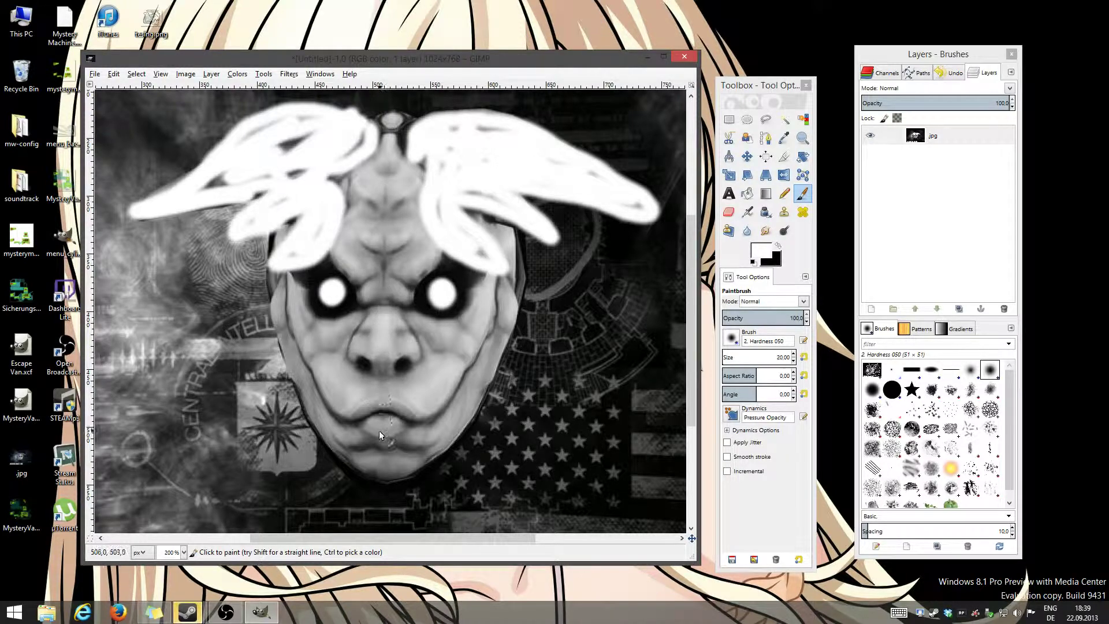
Lasso the nose, darken it with Brightness -121, then deselect
click(765, 118)
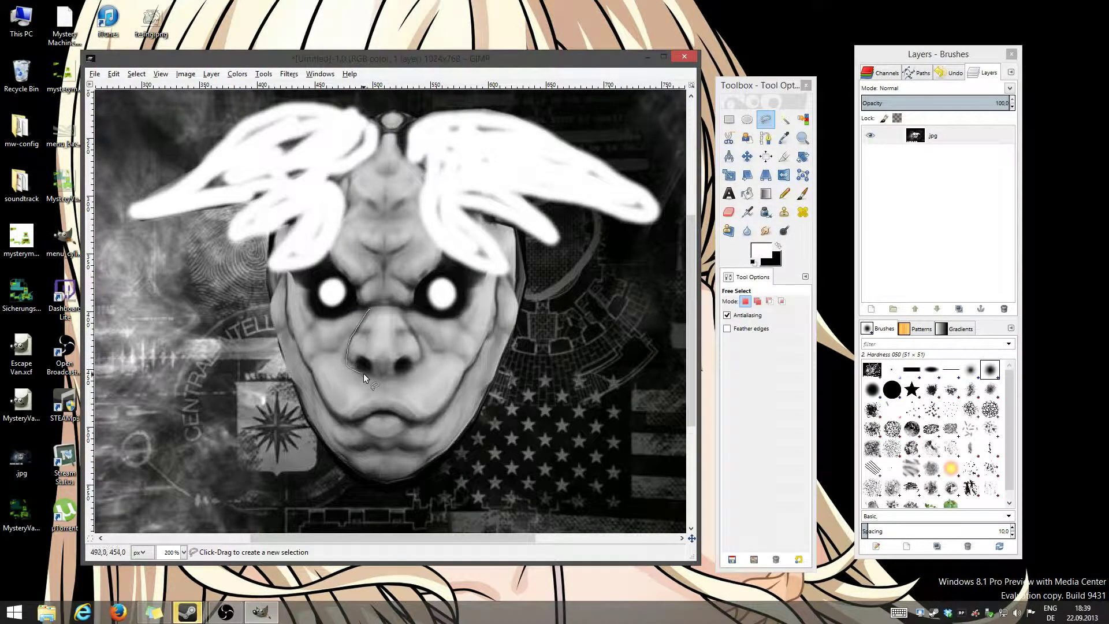
drag(386, 379, 422, 354)
double_click(393, 344)
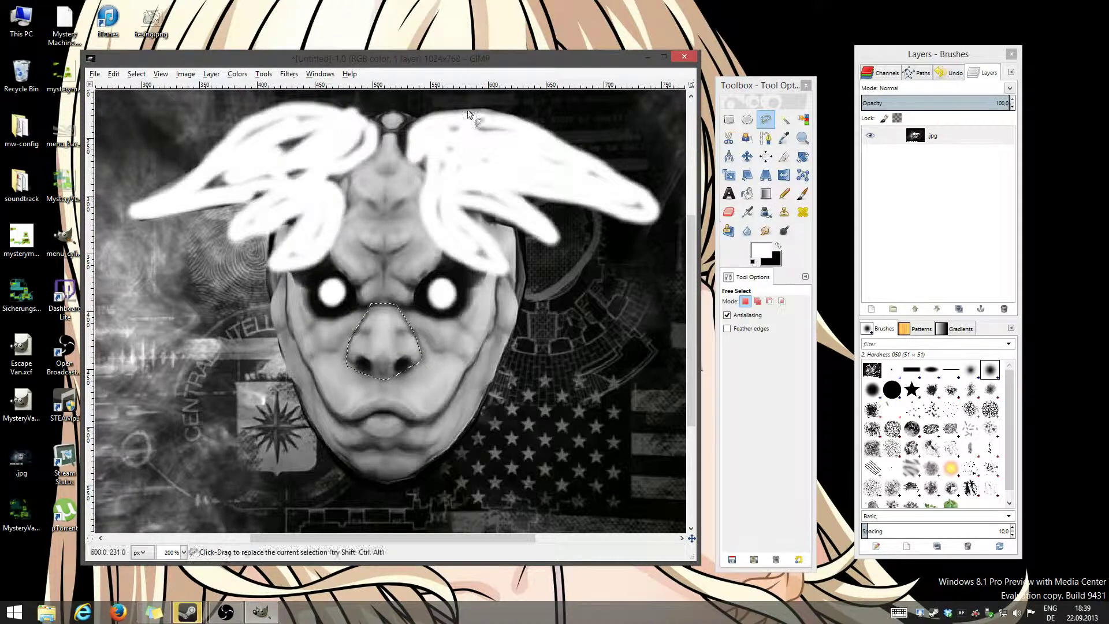
click(238, 74)
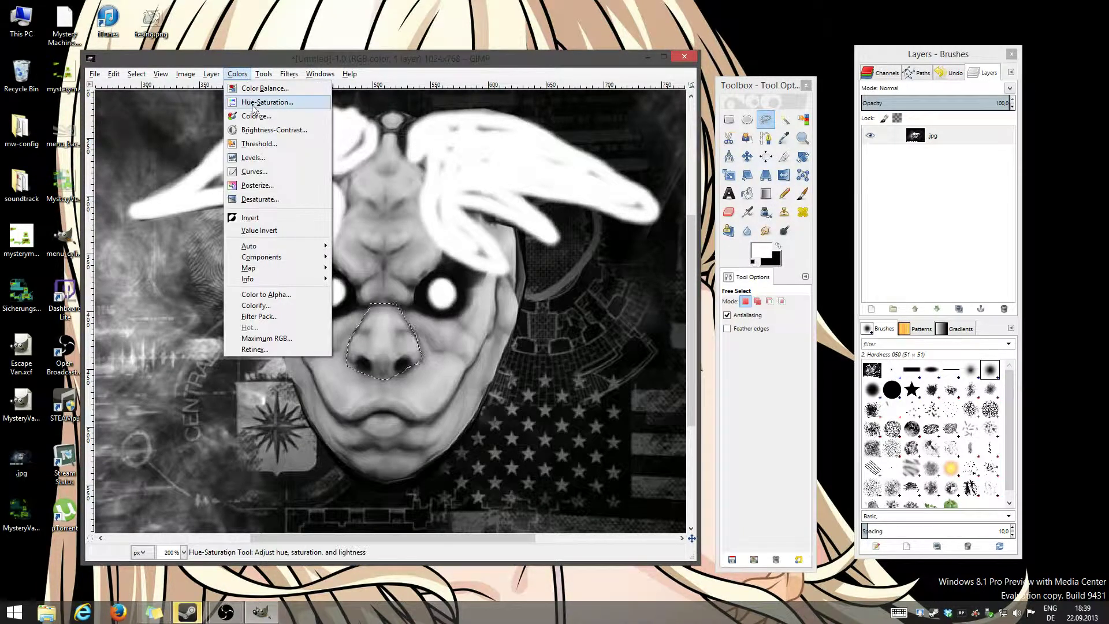
click(271, 129)
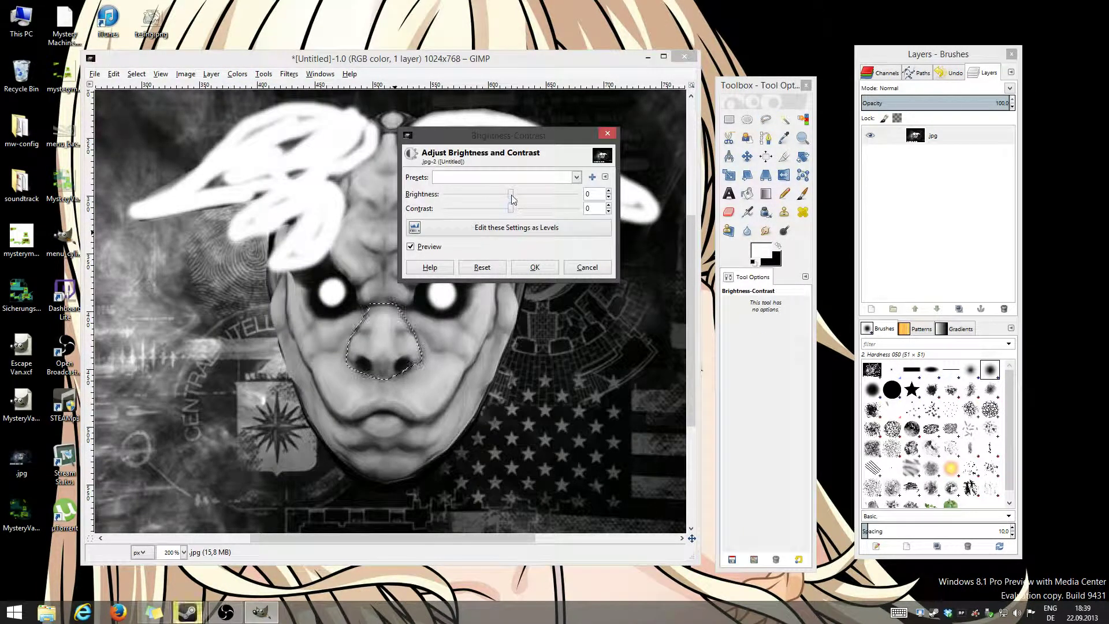
drag(510, 195, 452, 203)
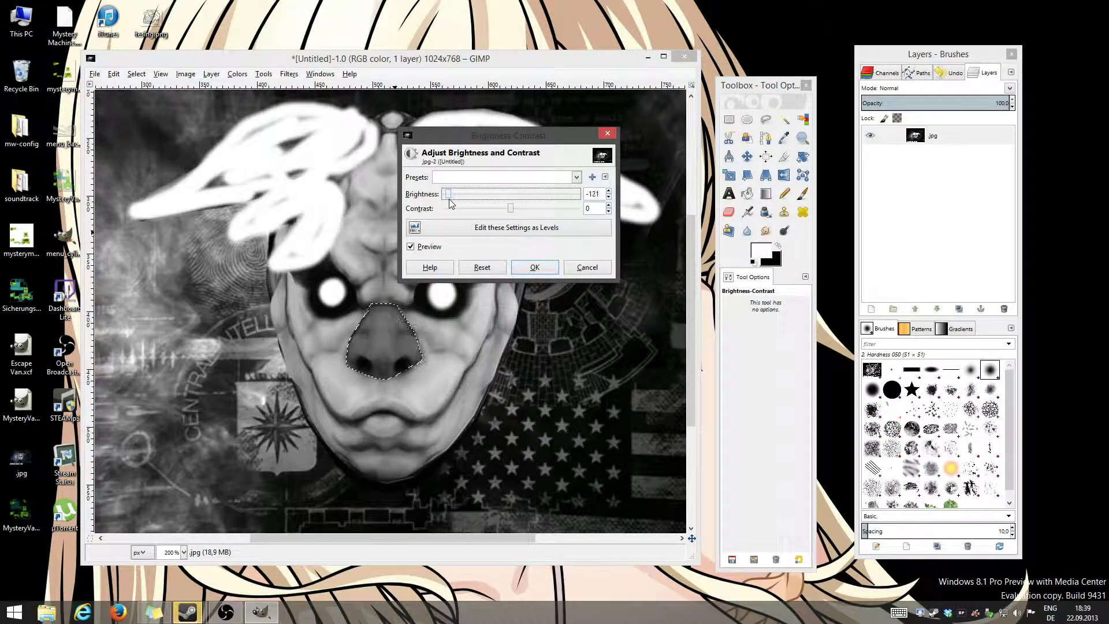
click(535, 267)
click(728, 120)
click(476, 311)
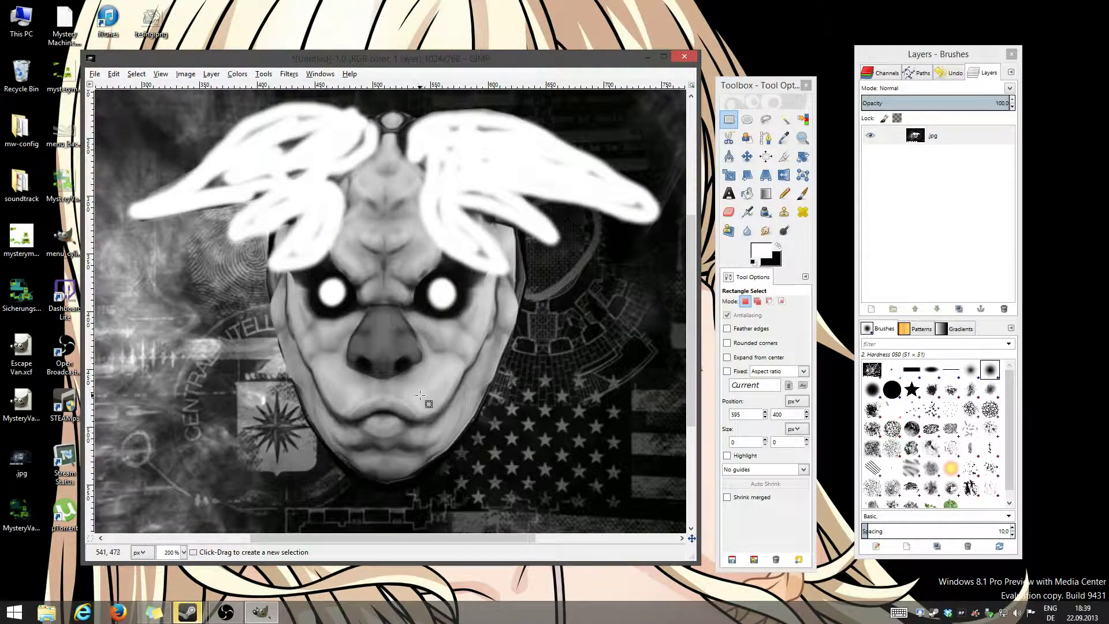
Paint the lips solid black with the soft paintbrush, undoing a pencil attempt
click(784, 193)
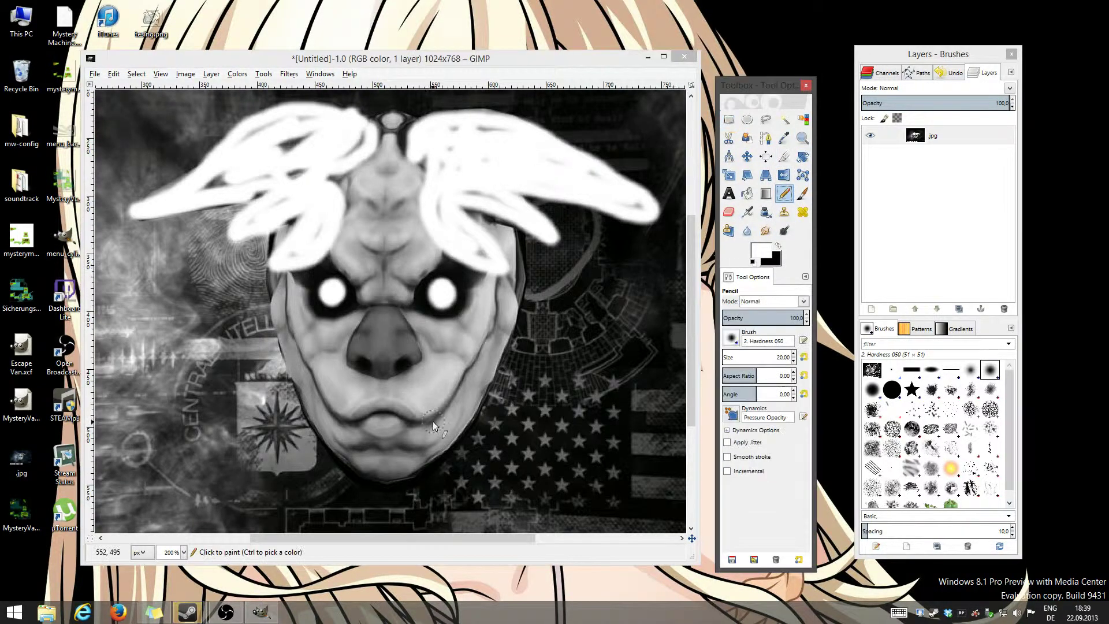
click(777, 246)
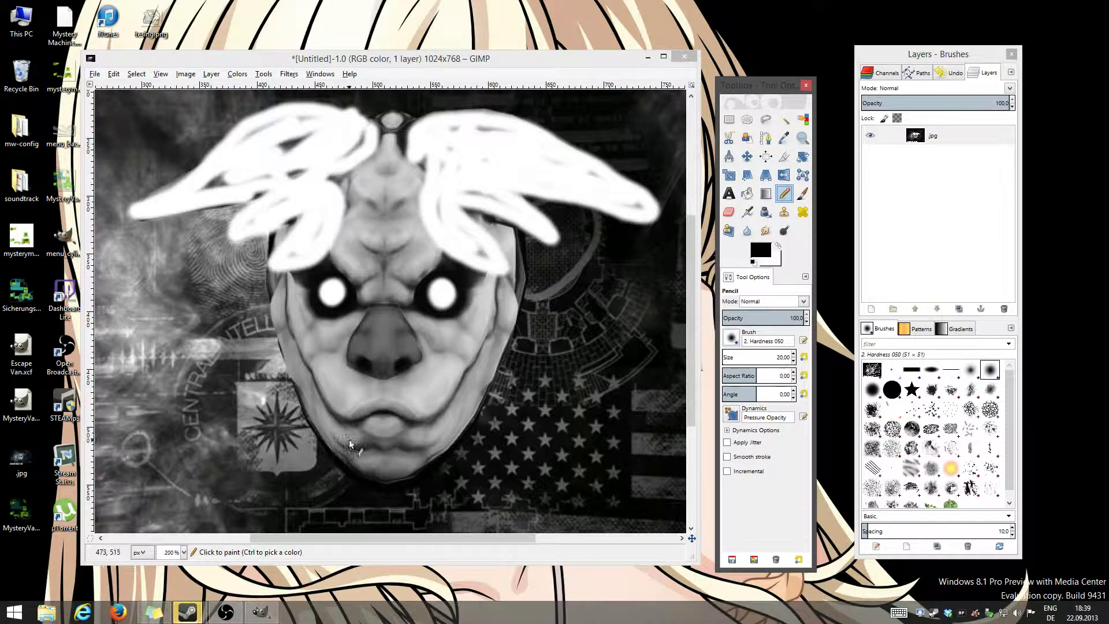
drag(363, 416, 376, 419)
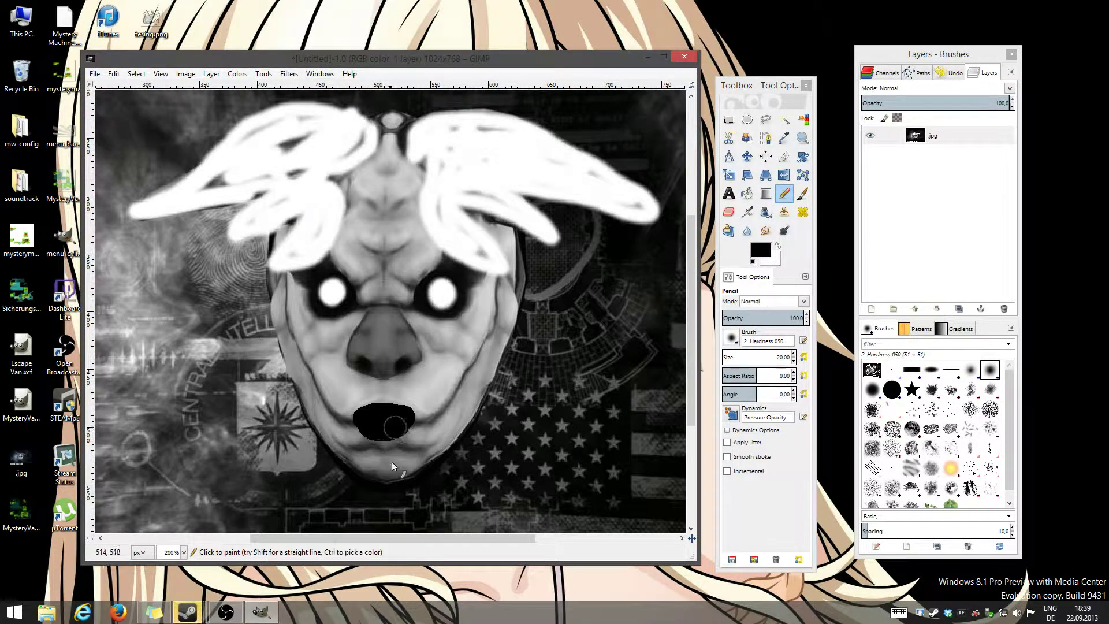
key(ctrl+z)
click(802, 193)
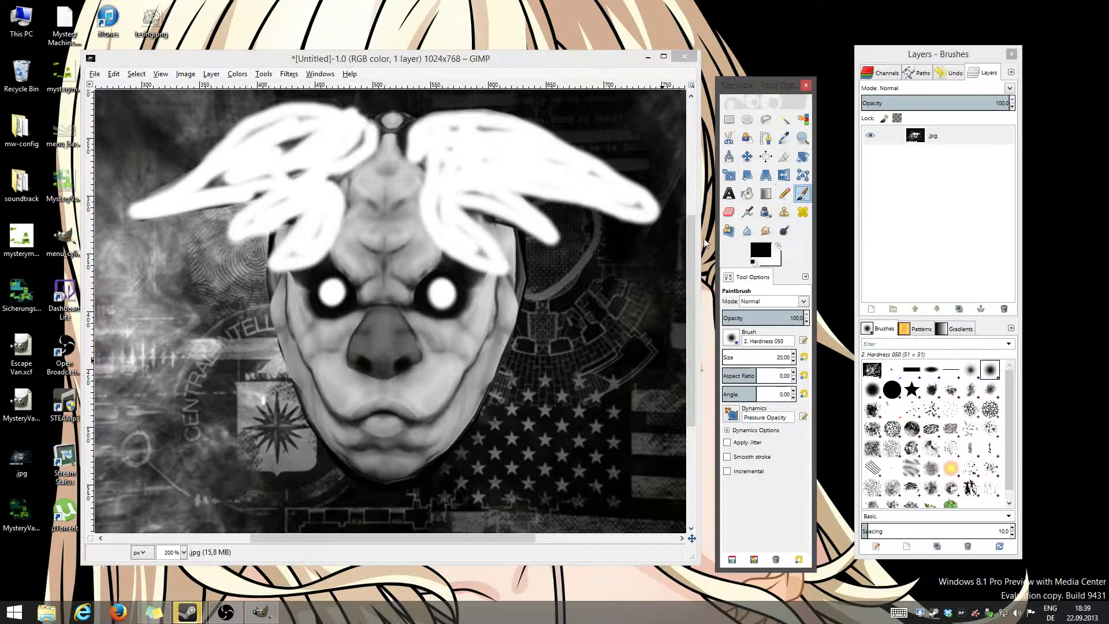
click(392, 414)
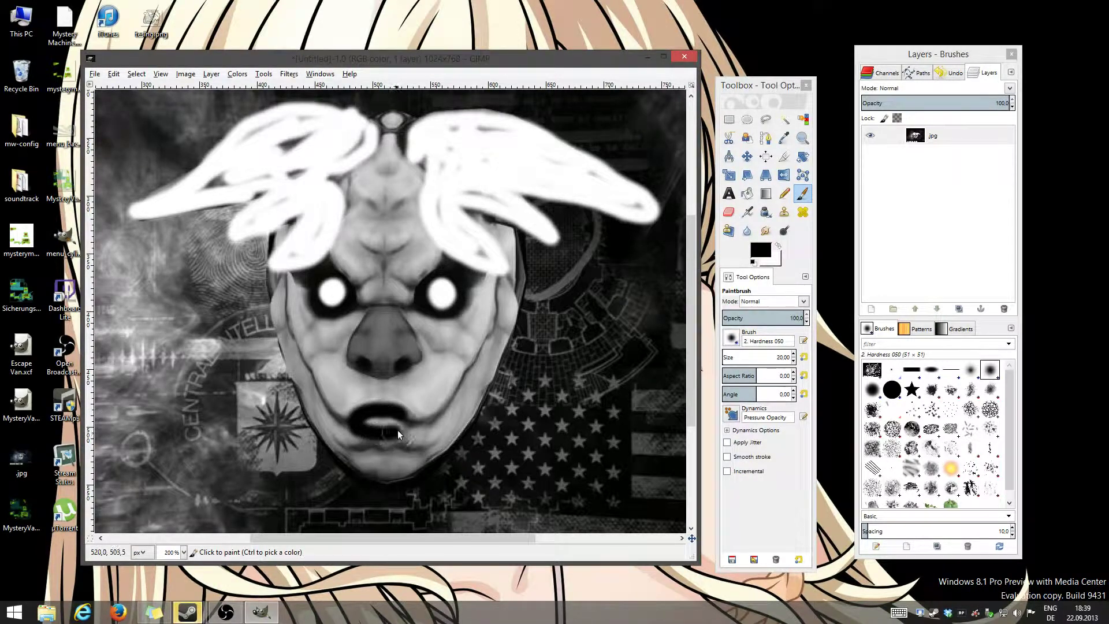
mouse_move(375, 423)
mouse_down()
mouse_move(363, 420)
mouse_move(376, 422)
mouse_up()
Scribble black over the HORNED BEAST, THE title, the BACK [ESC] label and background
scroll(469, 358, down, 2)
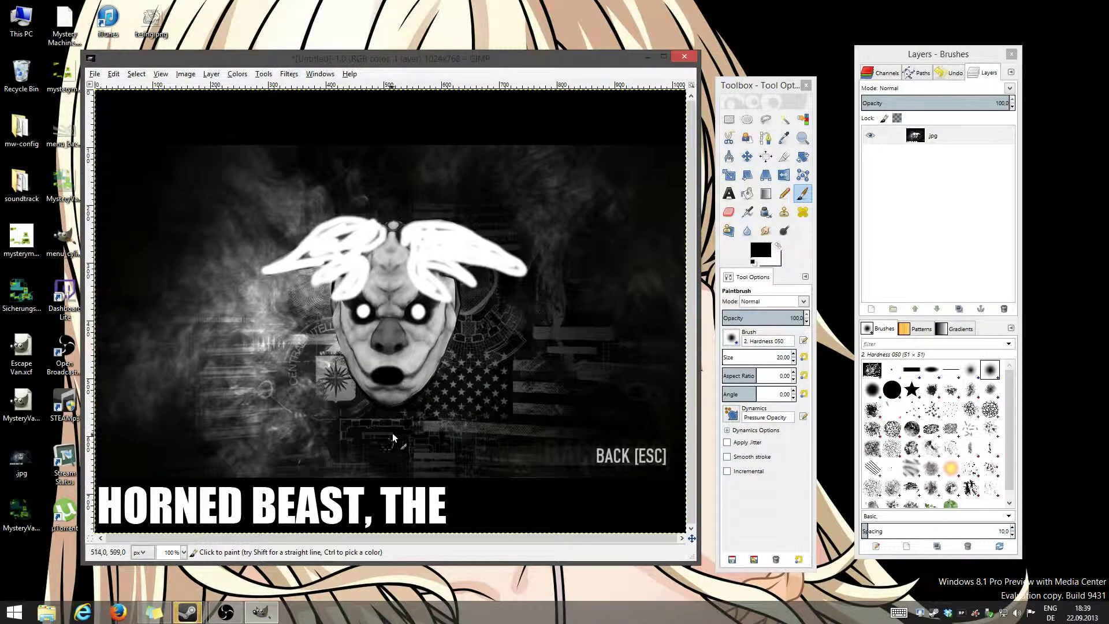
mouse_move(427, 493)
mouse_down()
mouse_move(176, 518)
mouse_move(418, 511)
mouse_move(125, 503)
mouse_up()
mouse_move(669, 456)
mouse_down()
mouse_move(587, 457)
mouse_move(624, 449)
mouse_move(597, 460)
mouse_up()
drag(638, 252, 589, 430)
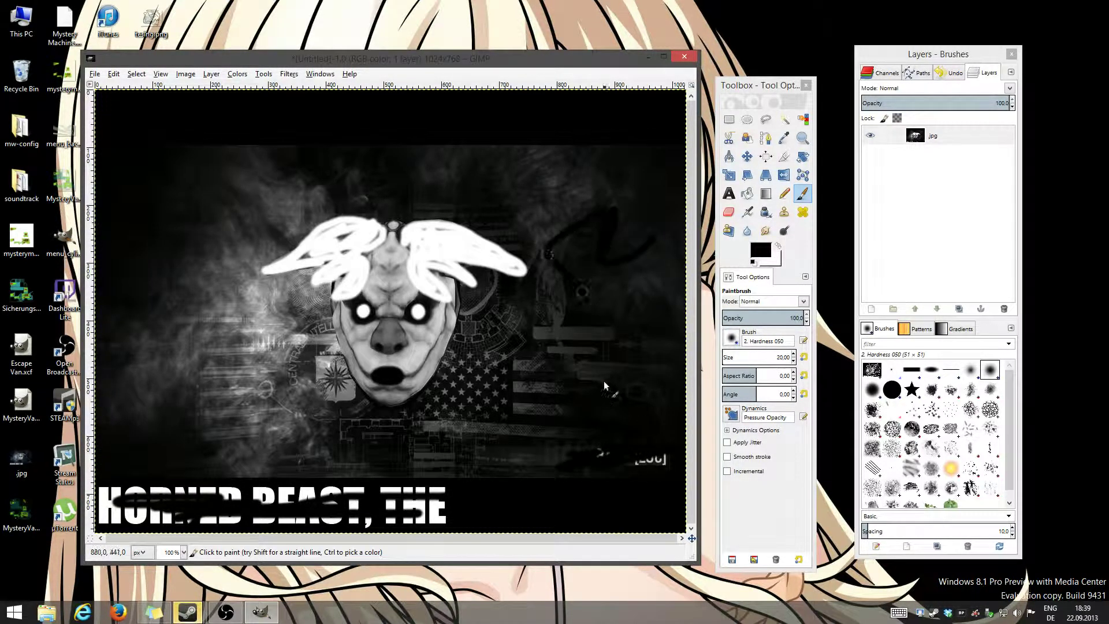
mouse_move(518, 442)
mouse_down()
mouse_move(332, 445)
mouse_move(173, 398)
mouse_move(231, 277)
mouse_move(156, 430)
mouse_move(250, 178)
mouse_move(604, 216)
mouse_move(658, 190)
mouse_up()
Copy the painted grayscale image and close it without saving
drag(430, 61, 420, 64)
key(minus)
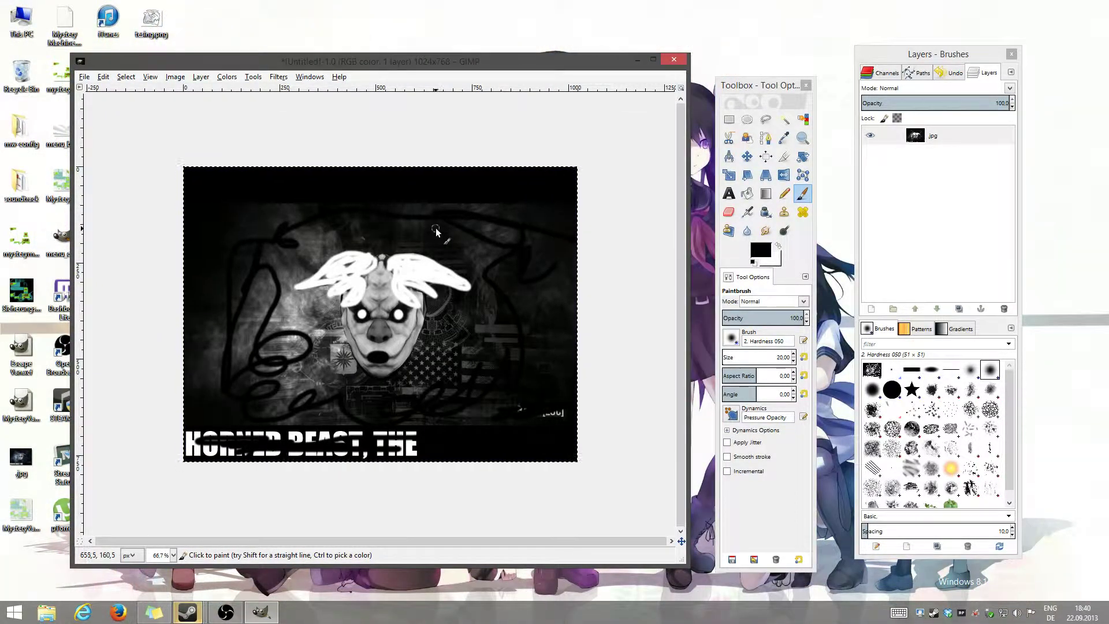
key(ctrl+c)
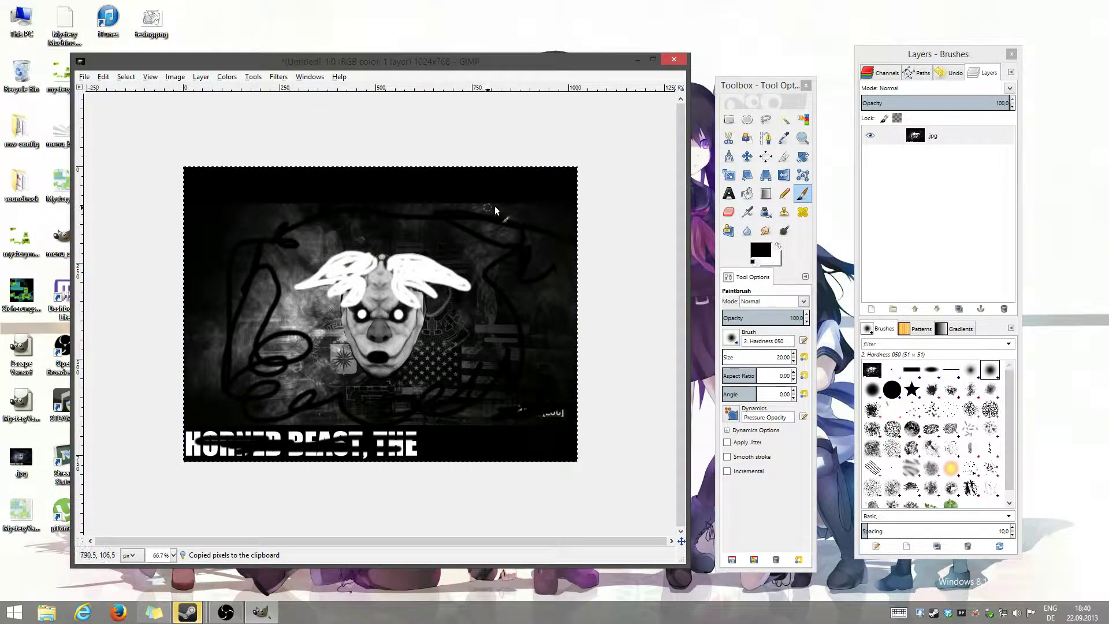
drag(412, 61, 461, 72)
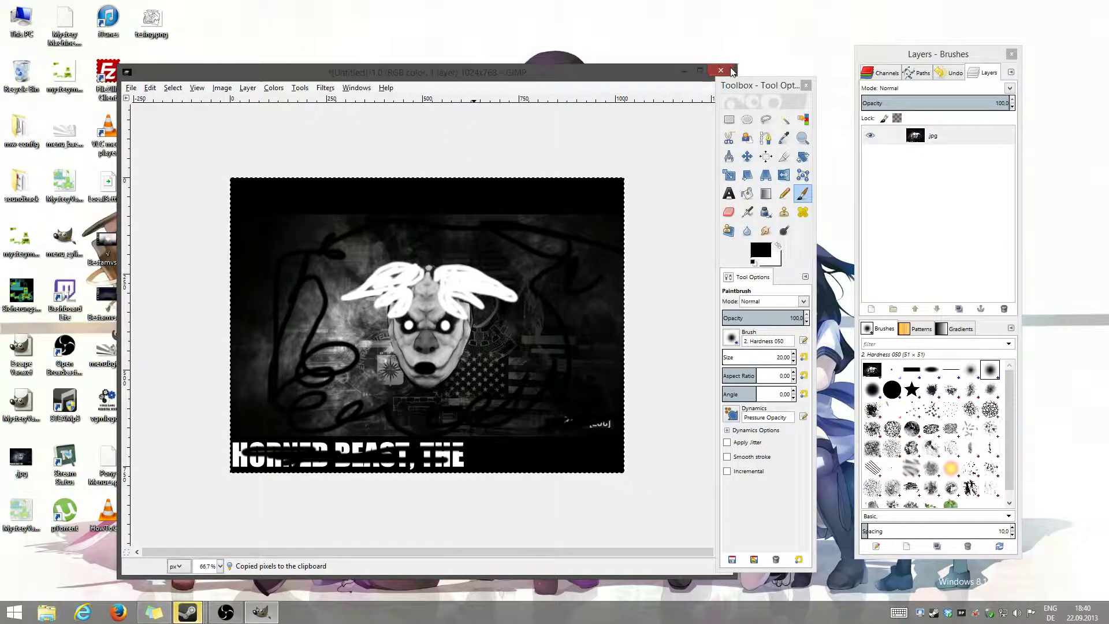
click(721, 71)
click(433, 381)
Open the original jpg, give its layer an alpha channel, and begin adding a layer mask
drag(21, 456, 327, 186)
right_click(943, 140)
click(970, 394)
right_click(943, 140)
click(976, 312)
Add a white layer mask to the .jpg layer and paste the painted grayscale copy into it
click(173, 292)
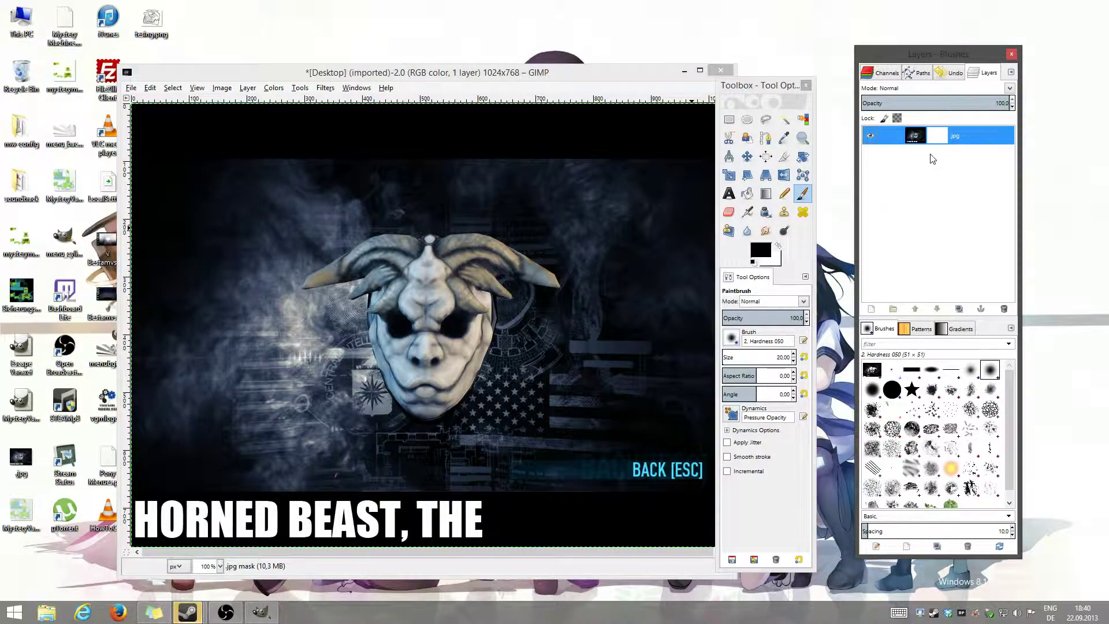
key(ctrl+v)
click(981, 309)
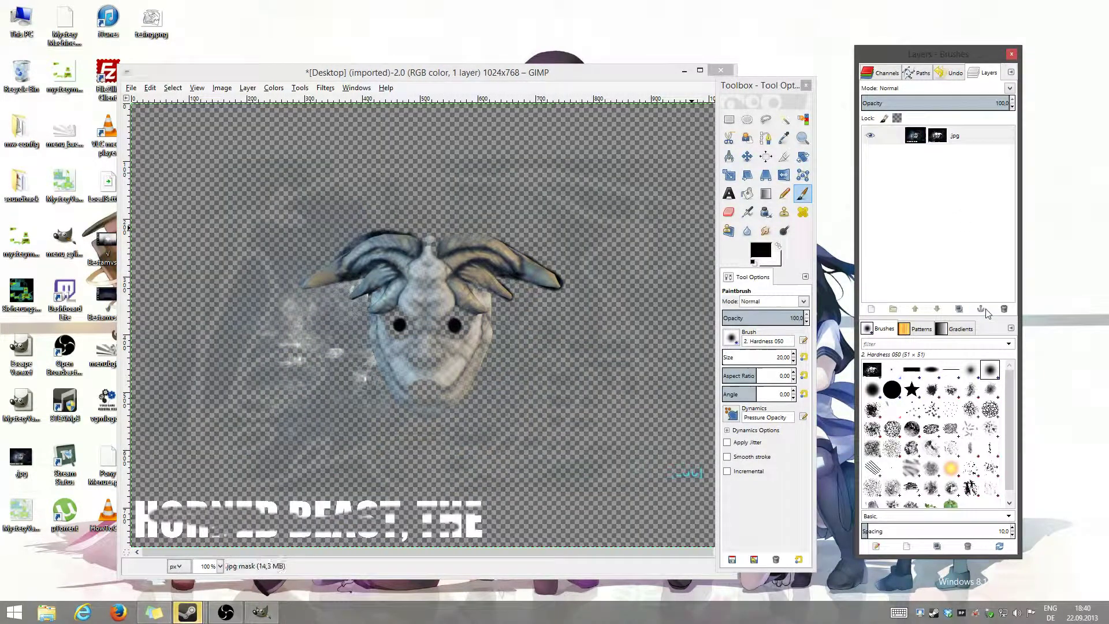
Apply the layer mask, leaving only the horned face and bright areas visible
right_click(953, 137)
click(1007, 316)
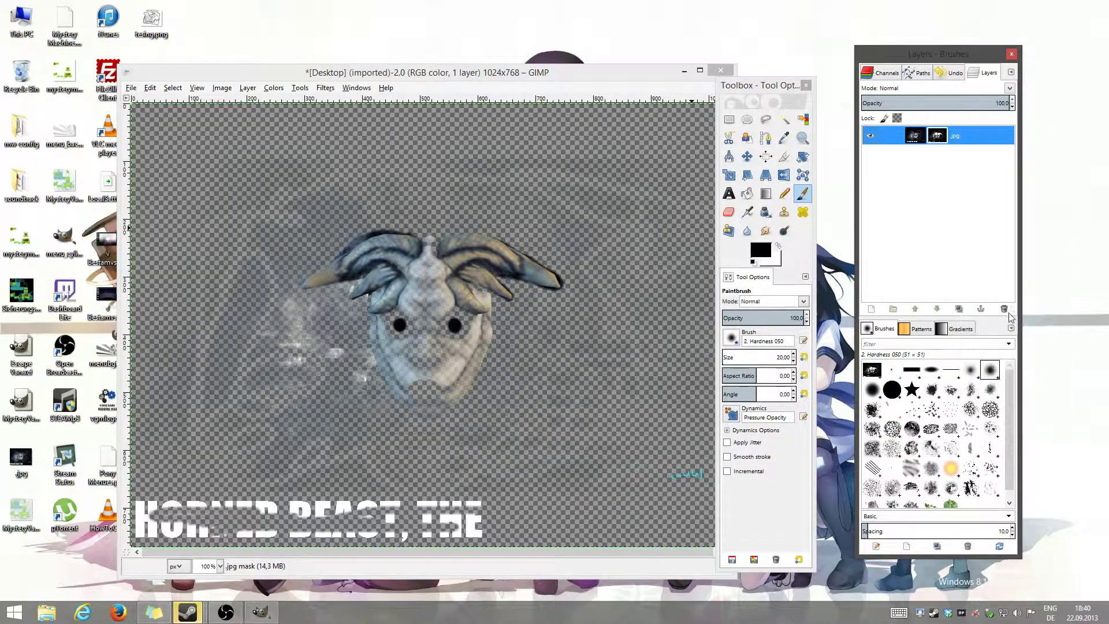
drag(405, 72, 364, 54)
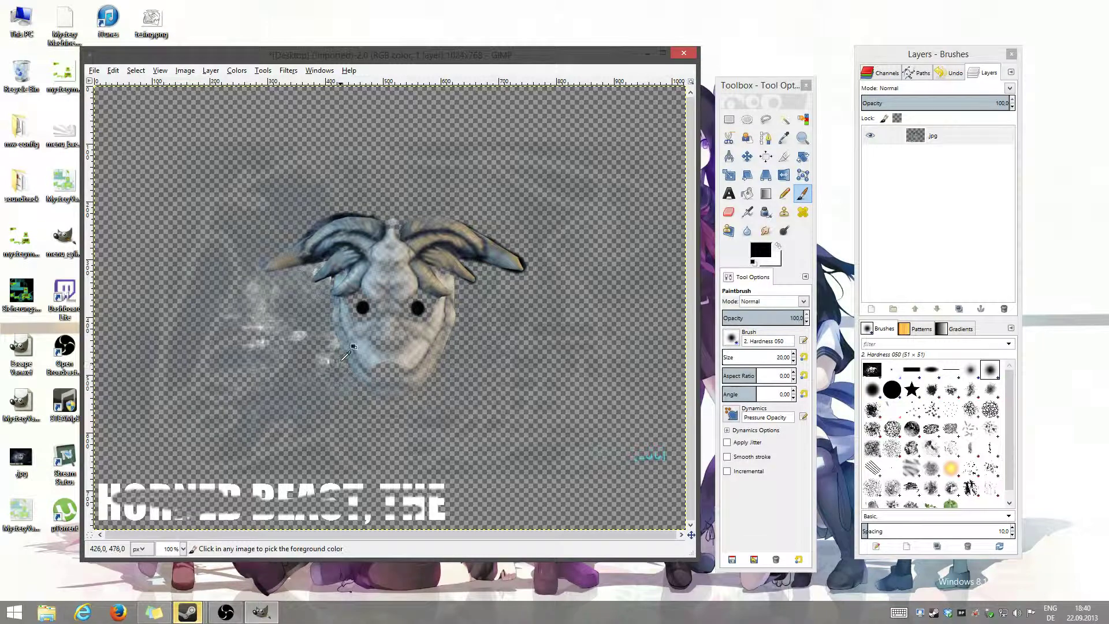
scroll(346, 352, down, 2)
scroll(347, 354, up, 1)
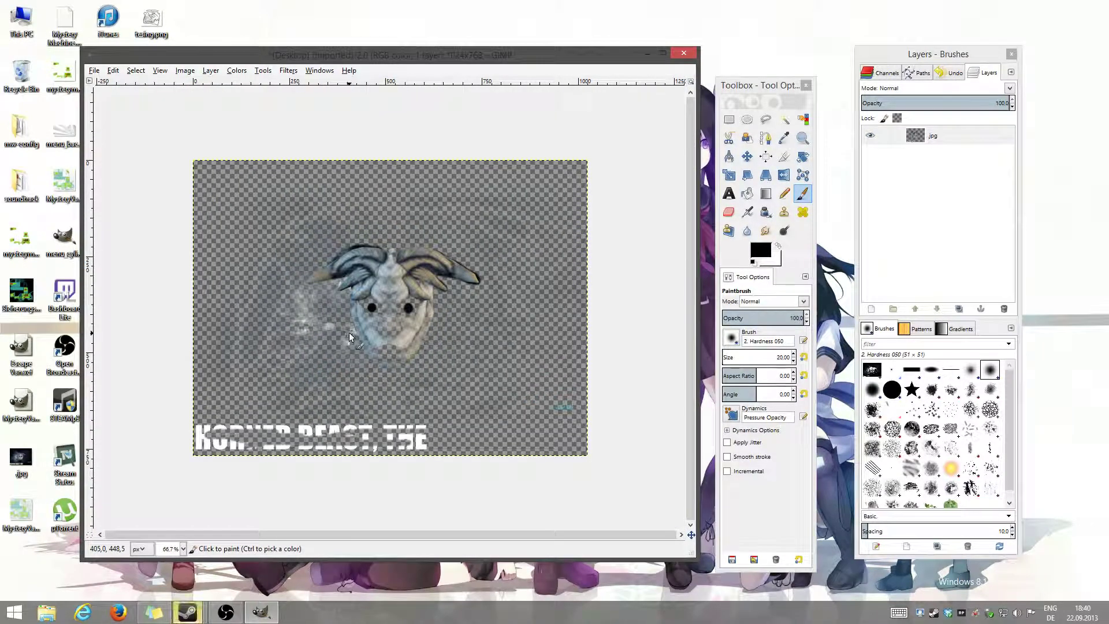